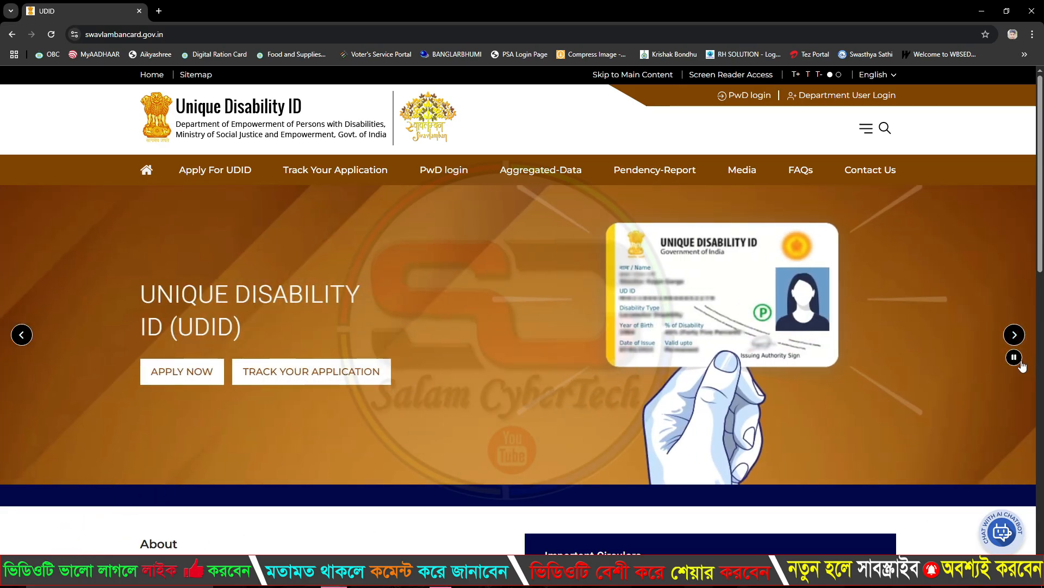
{"action": "left_click", "coordinate": [1015, 359]}
{"action": "left_click", "coordinate": [1015, 357]}
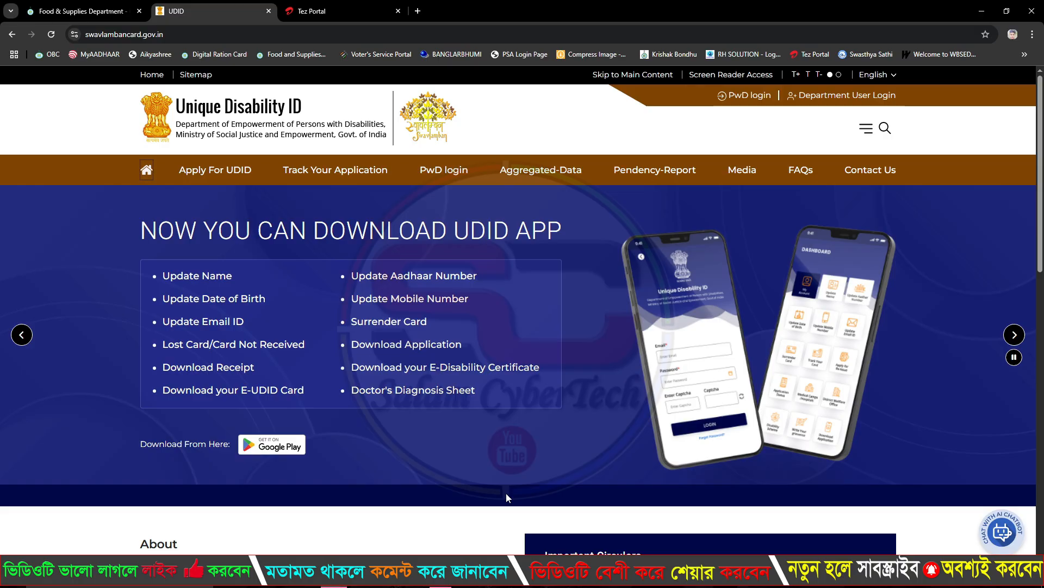
- Open the FAQs and read what the UDID card is, who can apply, and which documents are required
{"action": "left_click", "coordinate": [803, 176]}
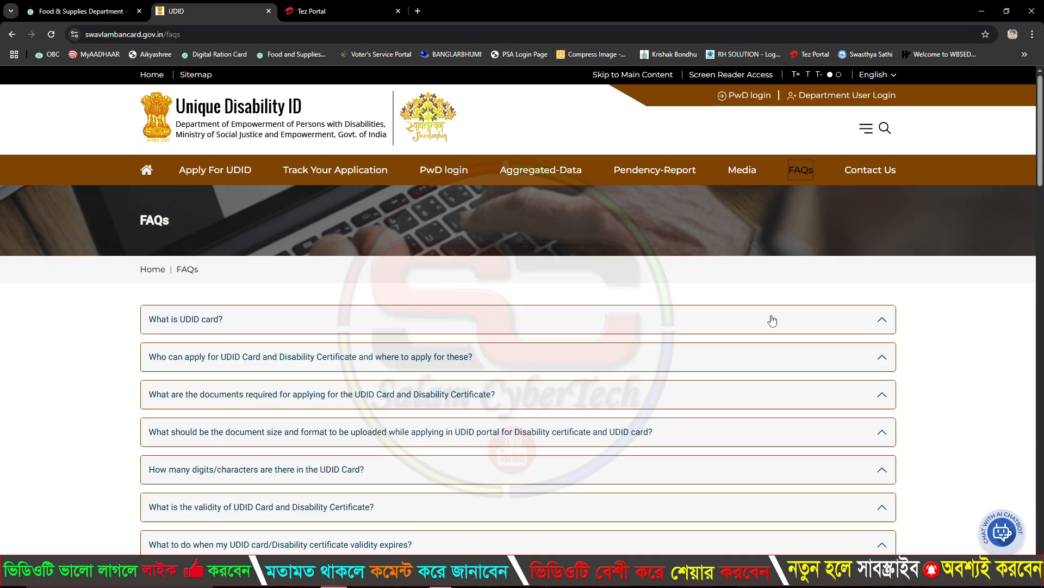
{"action": "scroll", "coordinate": [737, 319], "scroll_direction": "down", "scroll_amount": 1}
{"action": "scroll", "coordinate": [737, 320], "scroll_direction": "down", "scroll_amount": 1}
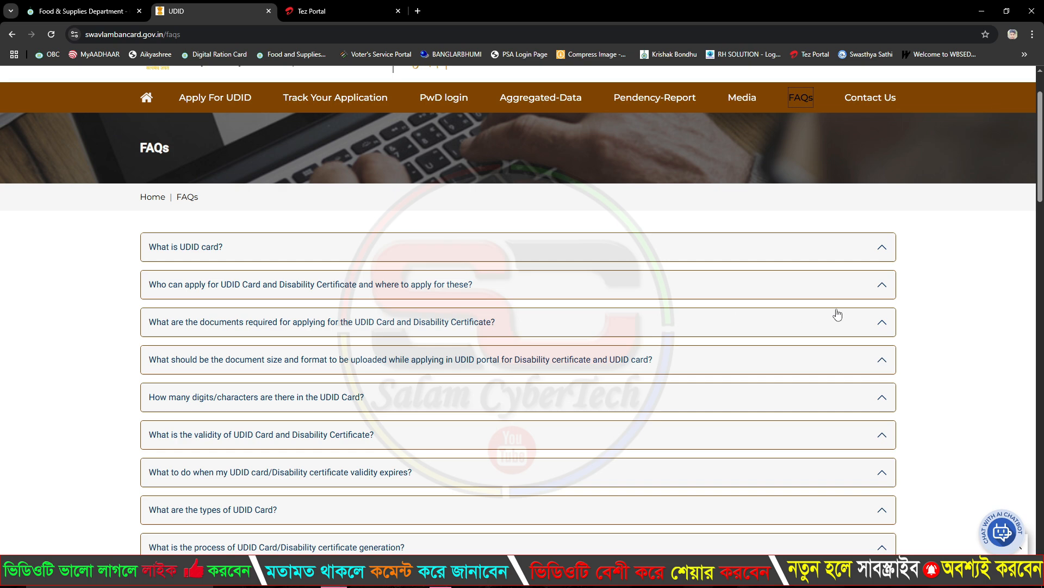
{"action": "left_click", "coordinate": [882, 253]}
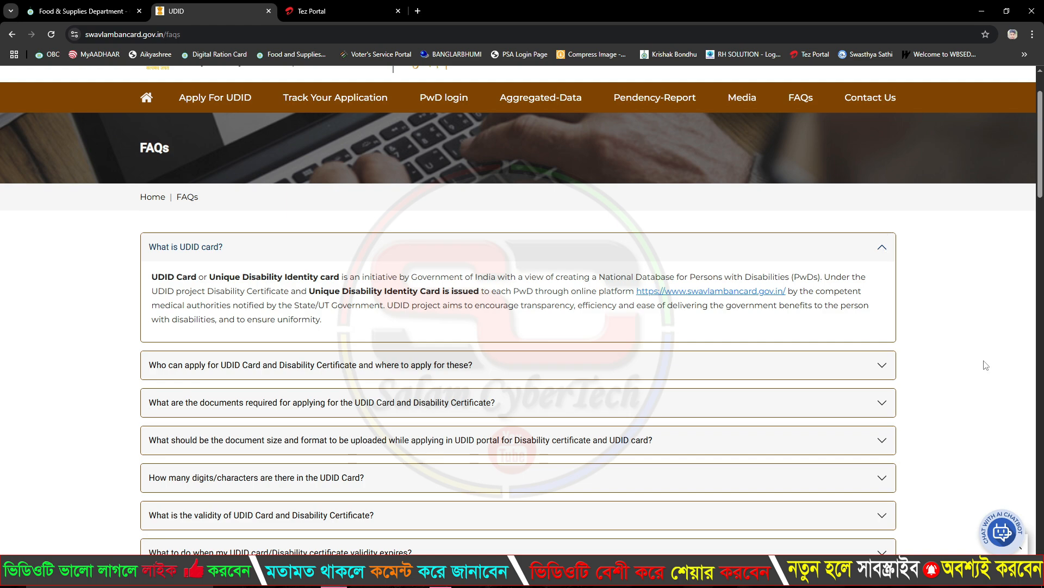
{"action": "left_click", "coordinate": [883, 366]}
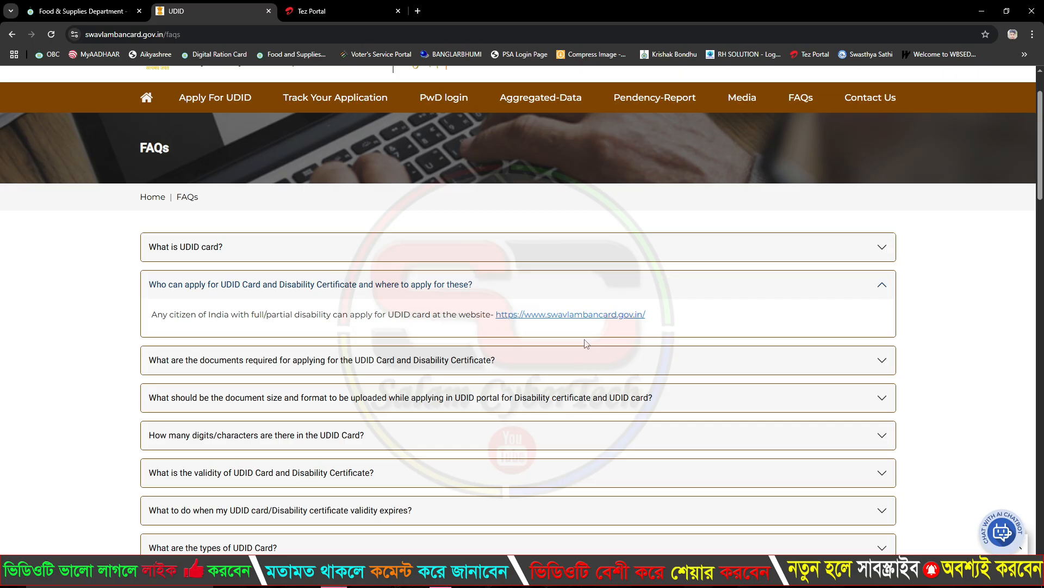
{"action": "left_click", "coordinate": [884, 361]}
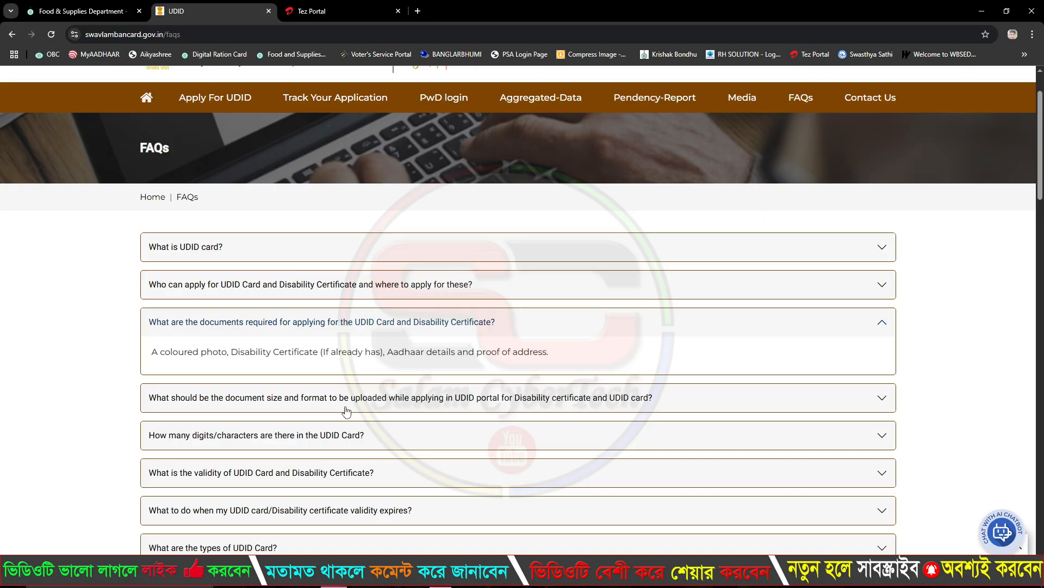
- Read the FAQ answers on UDID card validity, expired validity, card types, and the card and certificate generation process
{"action": "scroll", "coordinate": [347, 411], "scroll_direction": "down", "scroll_amount": 1}
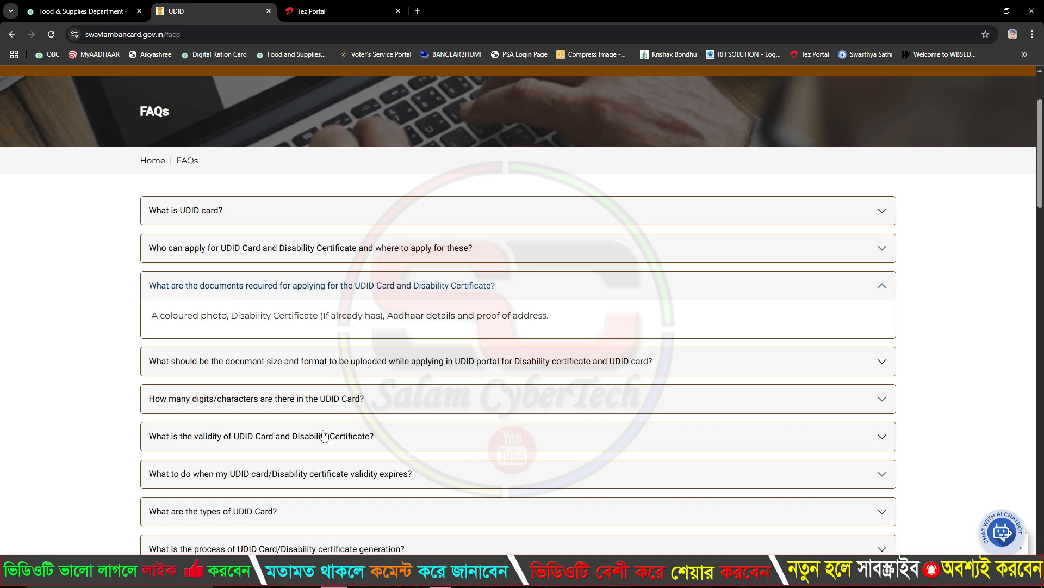
{"action": "left_click", "coordinate": [882, 440]}
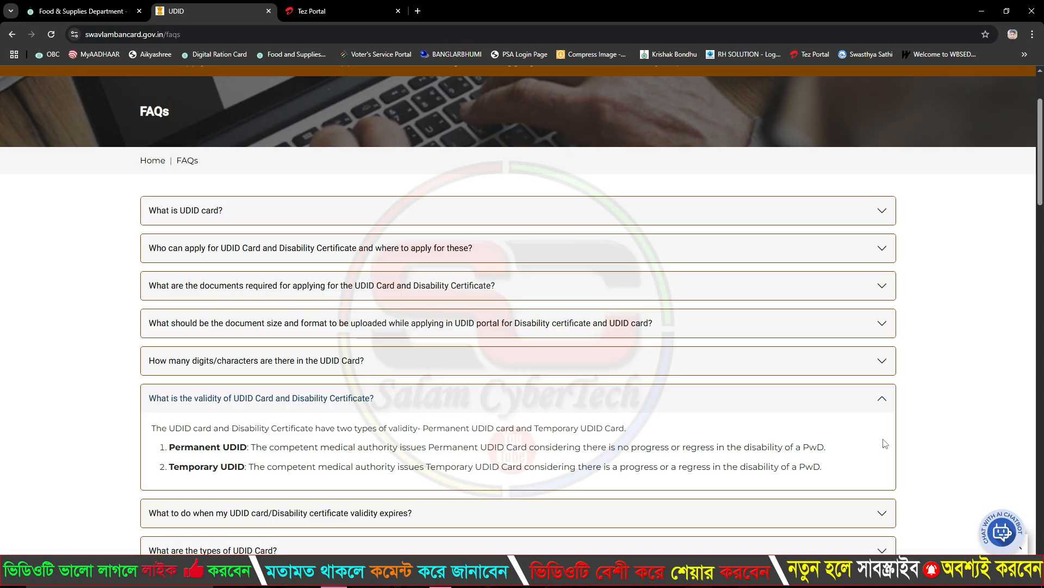
{"action": "scroll", "coordinate": [885, 444], "scroll_direction": "down", "scroll_amount": 3}
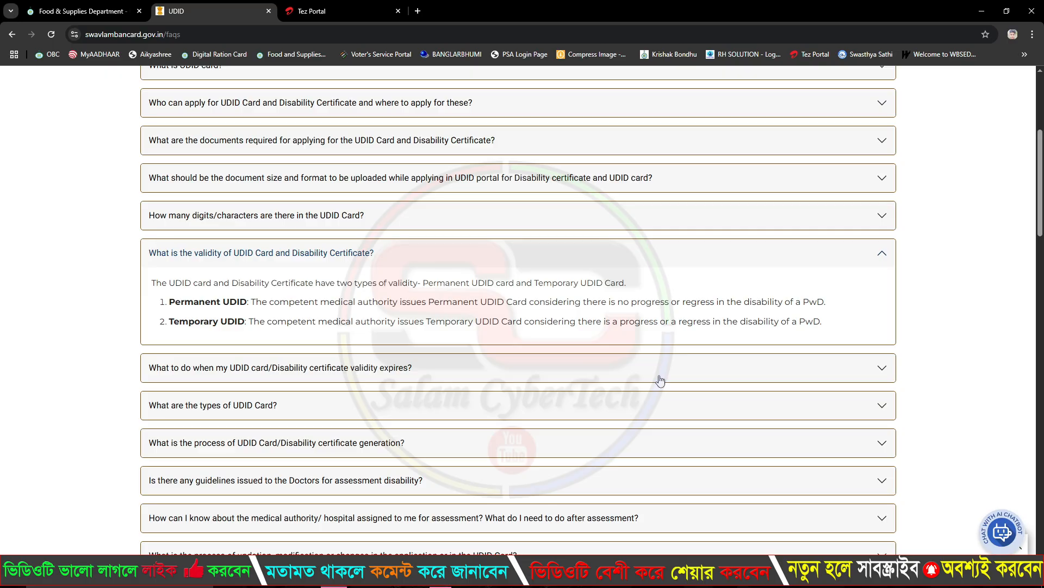
{"action": "left_click", "coordinate": [882, 367]}
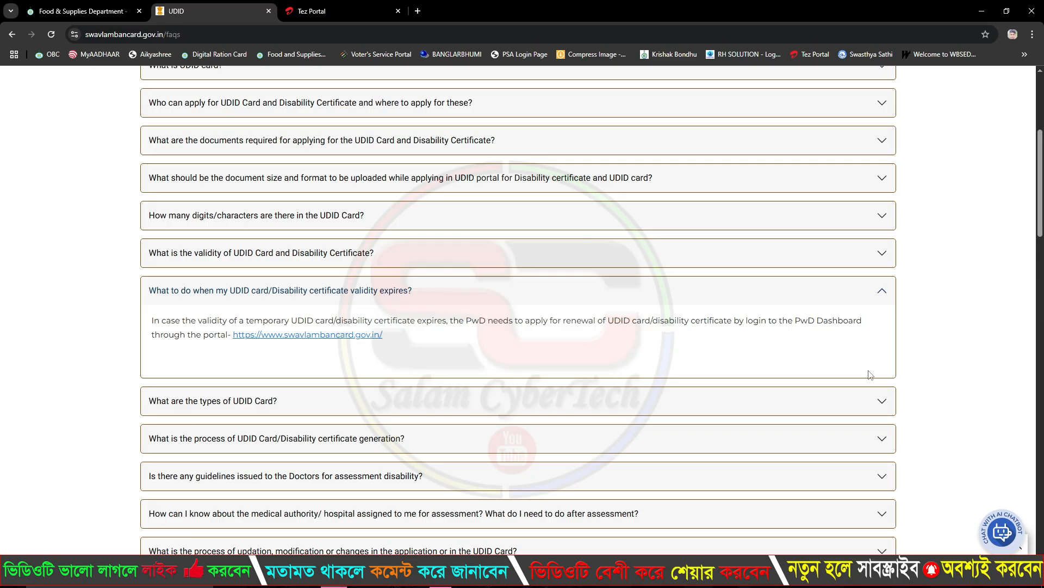
{"action": "left_click", "coordinate": [878, 401]}
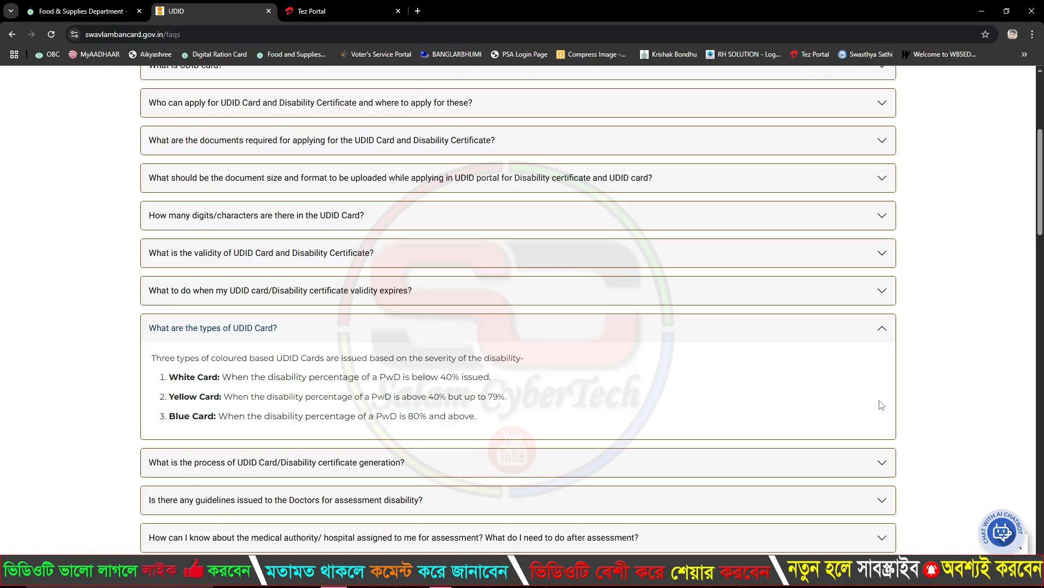
{"action": "left_click", "coordinate": [879, 462]}
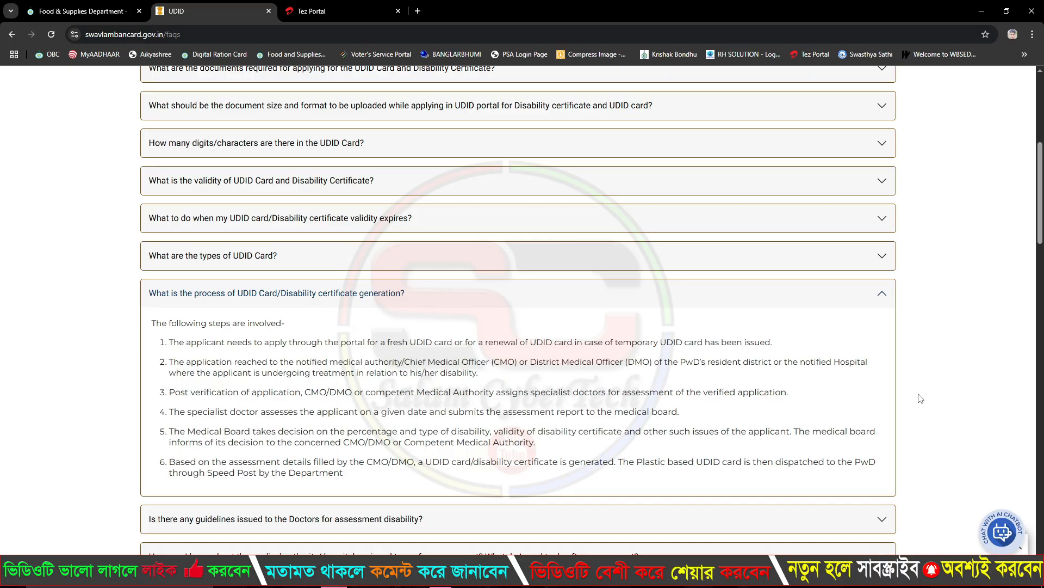
- Read the FAQ answers on doctors' assessment guidelines, the assigned hospital, changing application details, and already having a disability certificate
{"action": "scroll", "coordinate": [798, 365], "scroll_direction": "down", "scroll_amount": 3}
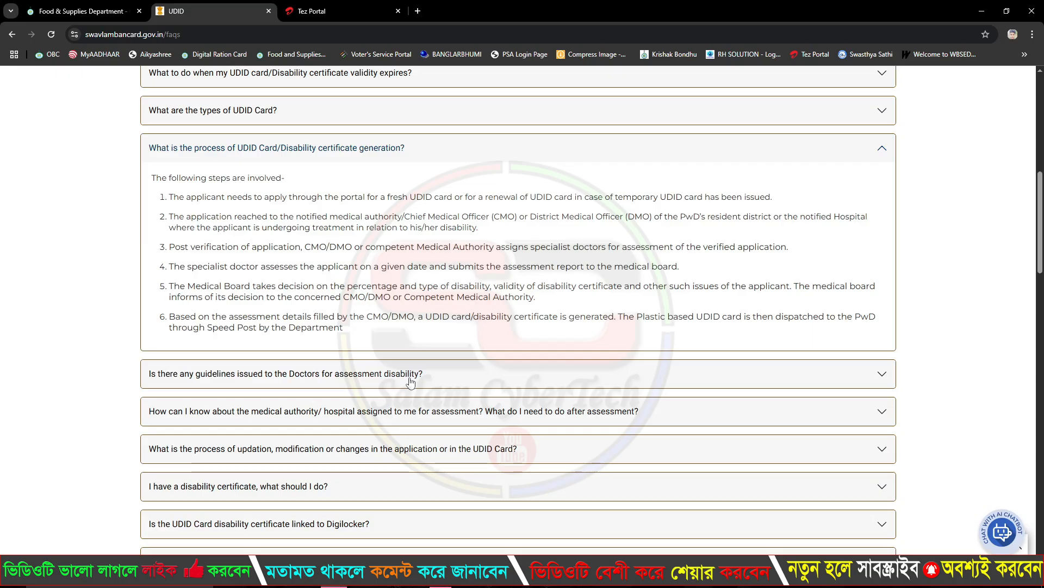
{"action": "left_click", "coordinate": [887, 378]}
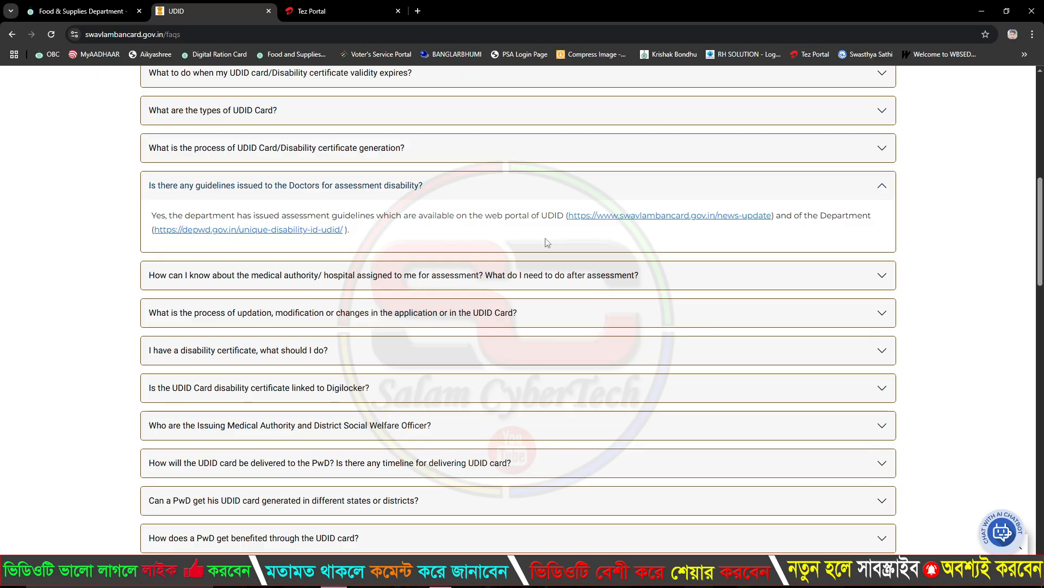
{"action": "left_click", "coordinate": [884, 277]}
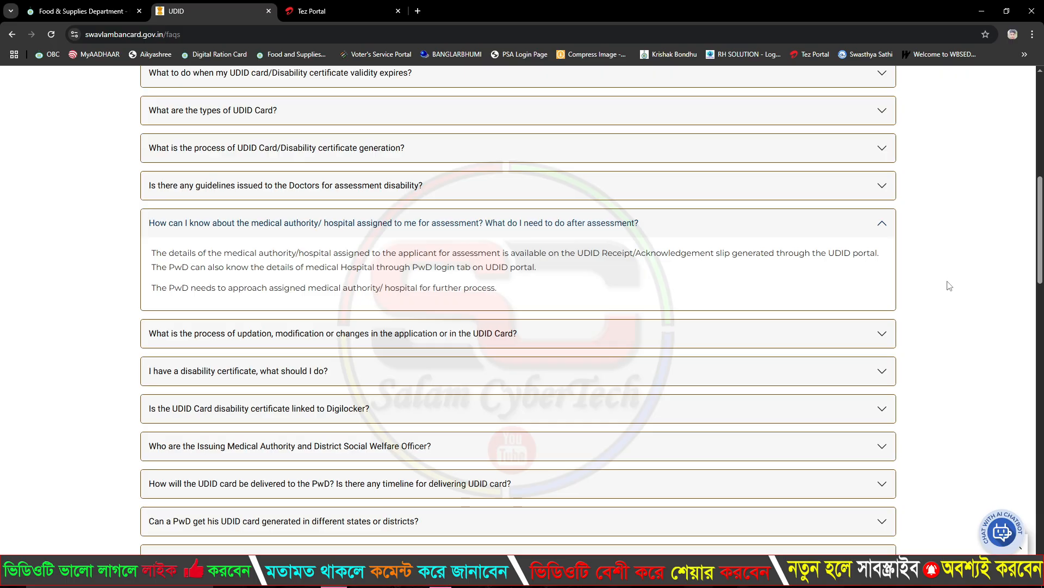
{"action": "left_click", "coordinate": [883, 333]}
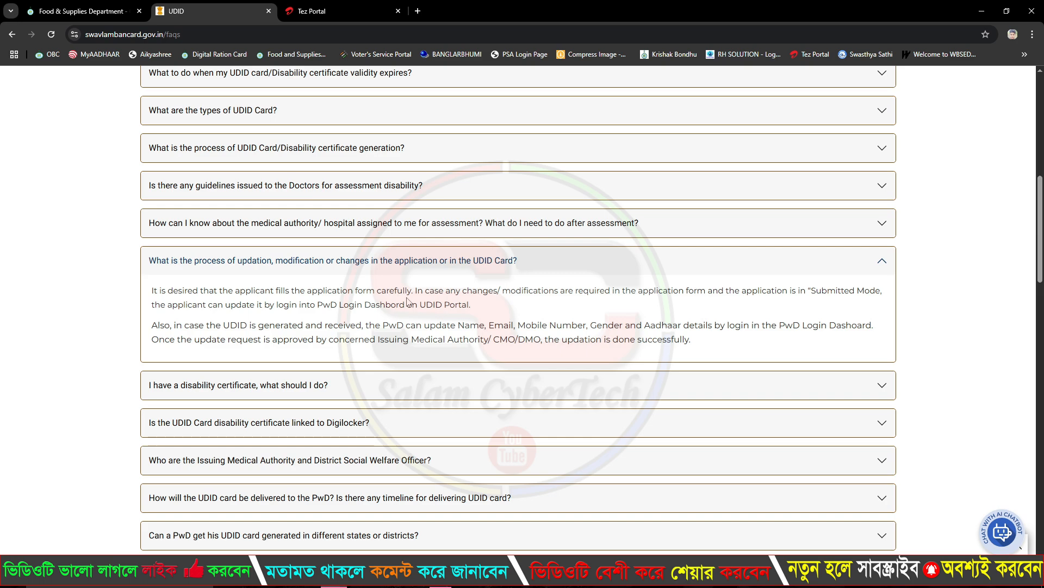
{"action": "left_click", "coordinate": [887, 389]}
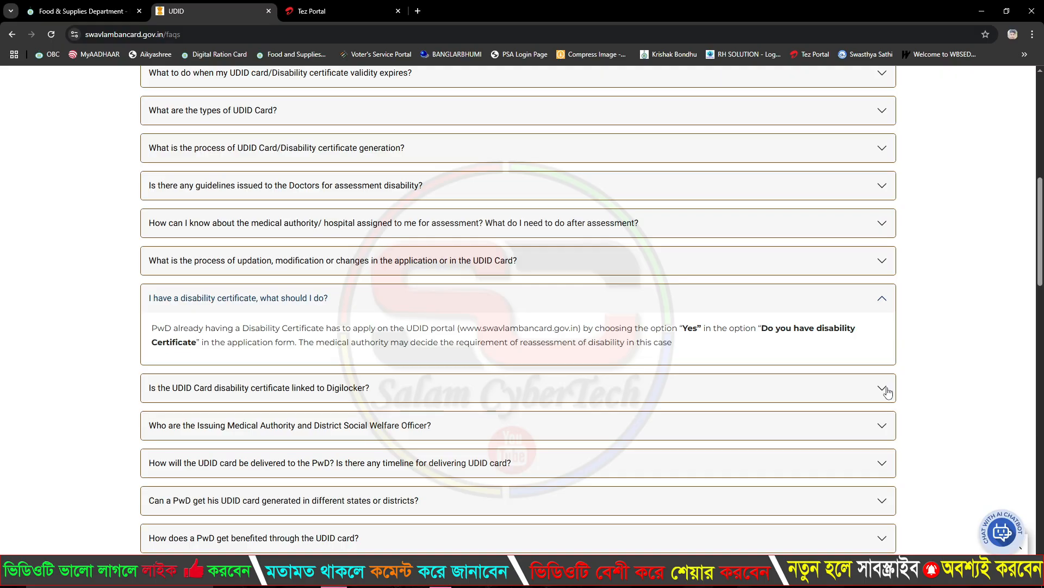
- Read the FAQ answers on whom to contact about medical assessment, when it is called, manually issued certificates, and typical waiting time
{"action": "scroll", "coordinate": [493, 433], "scroll_direction": "down", "scroll_amount": 3}
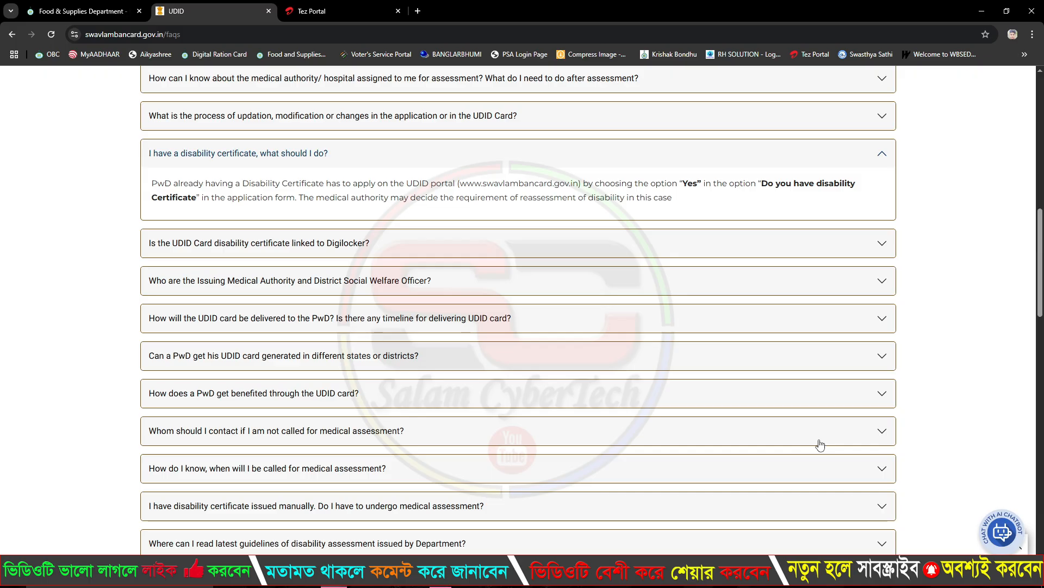
{"action": "left_click", "coordinate": [299, 438]}
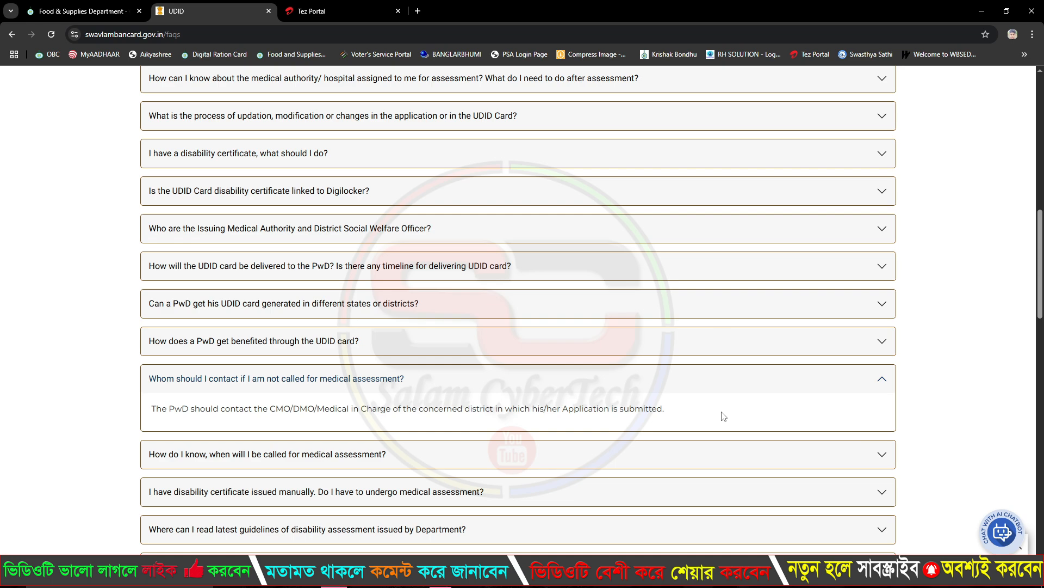
{"action": "left_click", "coordinate": [732, 457]}
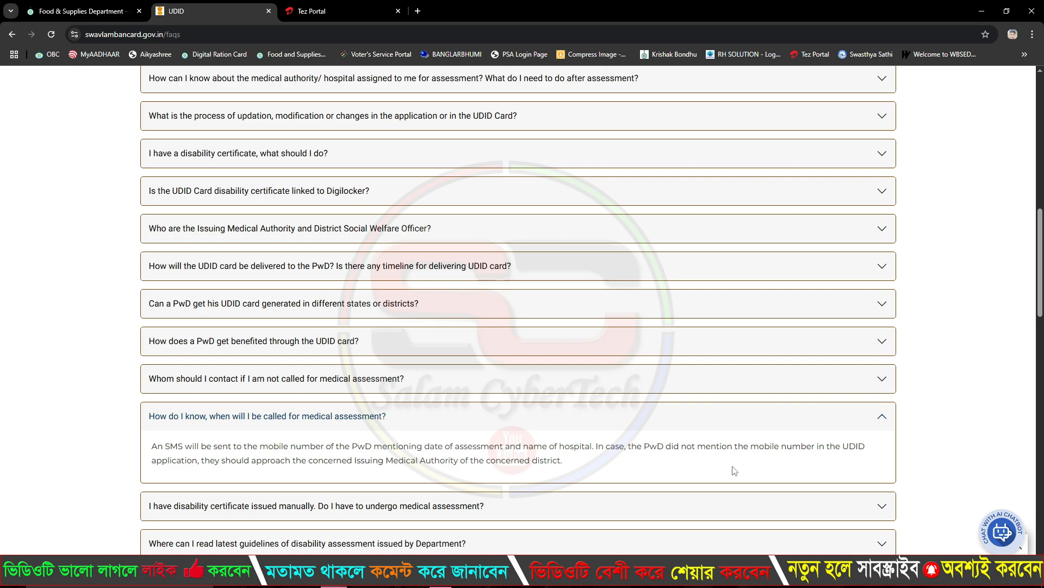
{"action": "scroll", "coordinate": [735, 470], "scroll_direction": "down", "scroll_amount": 3}
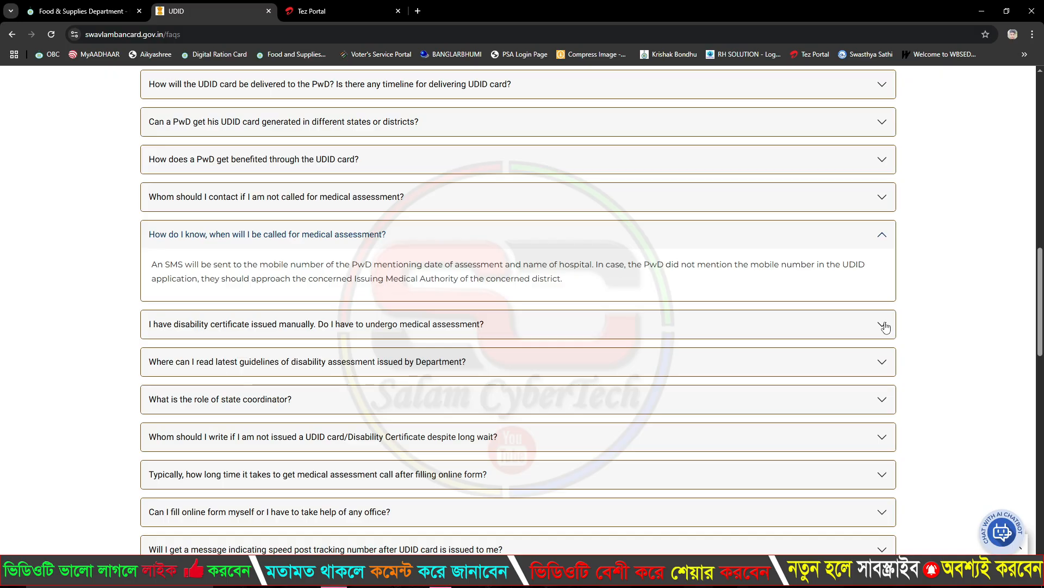
{"action": "left_click", "coordinate": [885, 327]}
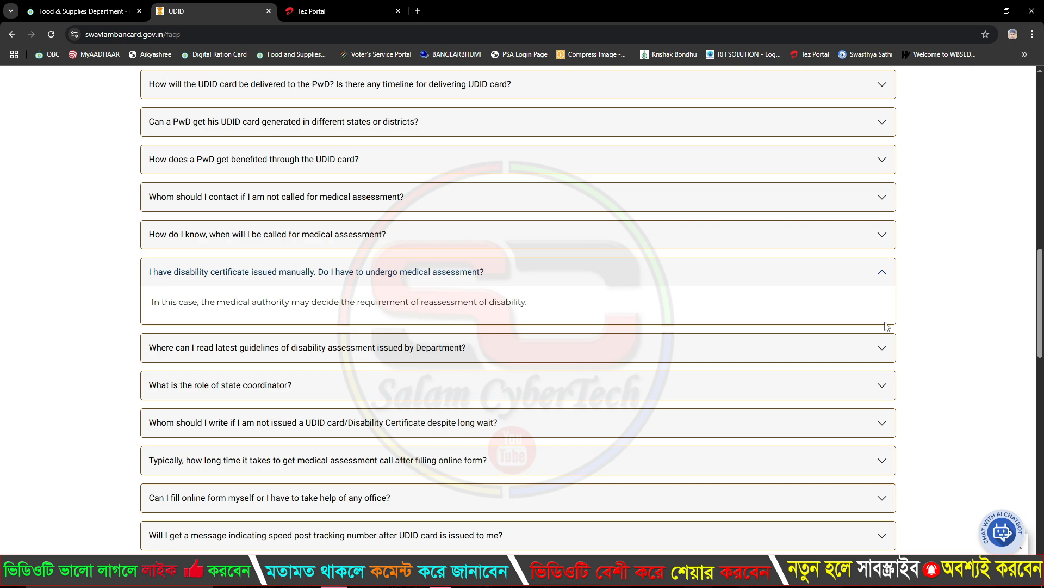
{"action": "left_click", "coordinate": [768, 460]}
- Browse the remaining FAQ questions and return to the portal's home page
{"action": "scroll", "coordinate": [768, 370], "scroll_direction": "down", "scroll_amount": 5}
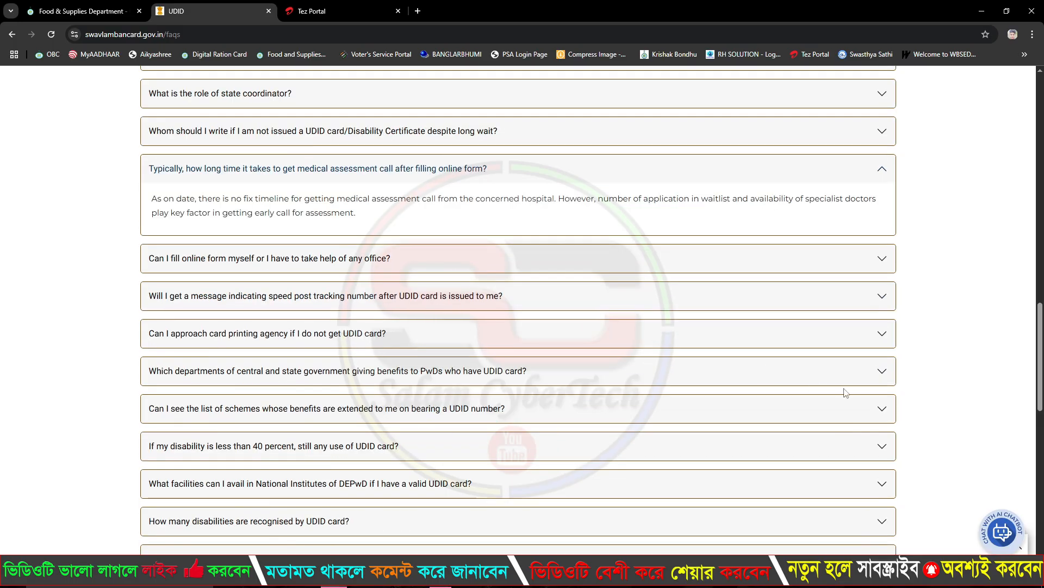
{"action": "scroll", "coordinate": [845, 393], "scroll_direction": "down", "scroll_amount": 6}
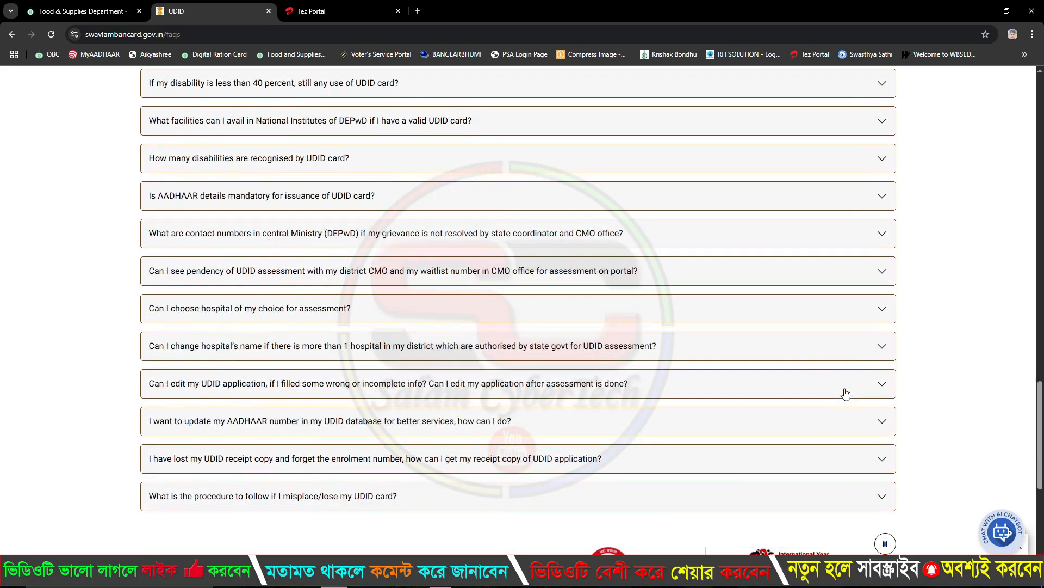
{"action": "scroll", "coordinate": [845, 393], "scroll_direction": "up", "scroll_amount": 3}
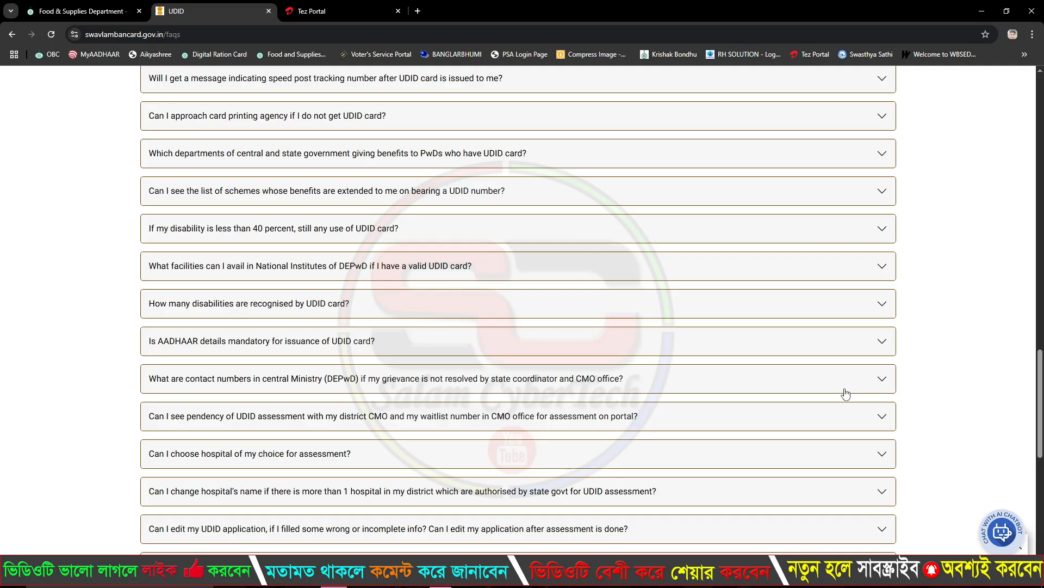
{"action": "scroll", "coordinate": [846, 393], "scroll_direction": "up", "scroll_amount": 15}
{"action": "left_click", "coordinate": [146, 170]}
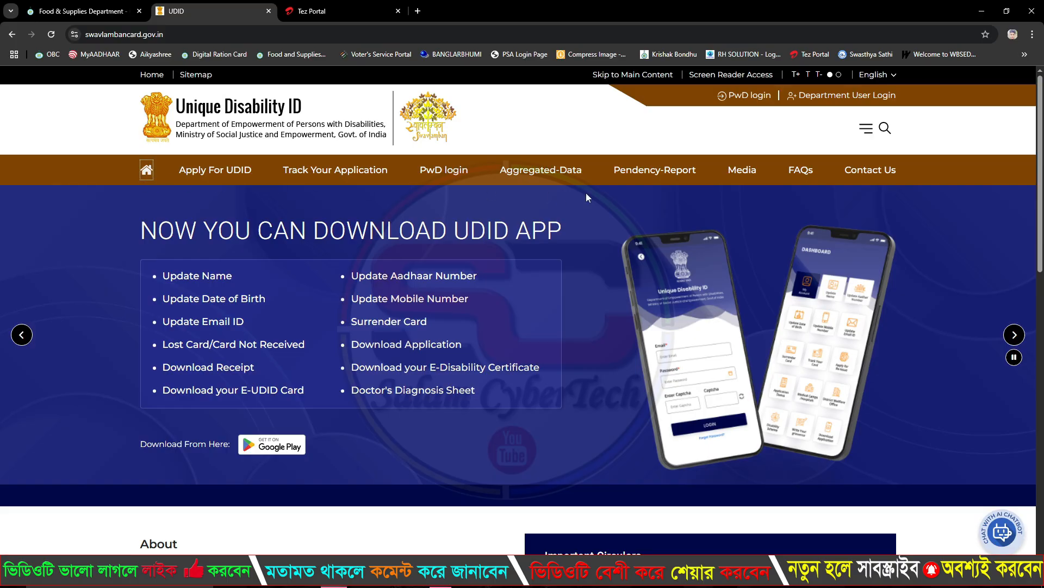
- Open Apply For UDID, read the application steps, and submit the confirmation that the process is read and understood
{"action": "left_click", "coordinate": [229, 173]}
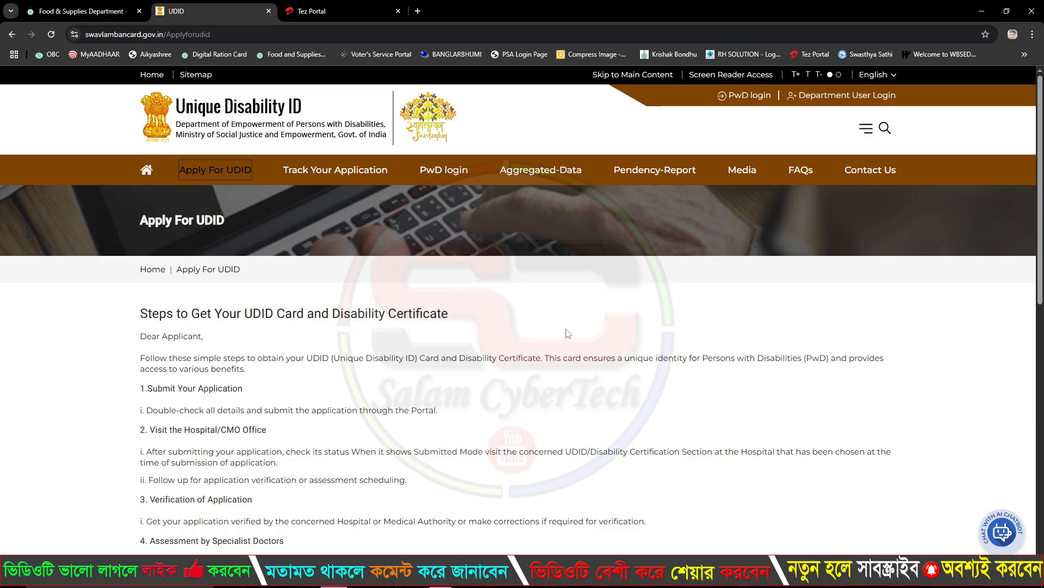
{"action": "scroll", "coordinate": [568, 333], "scroll_direction": "down", "scroll_amount": 1}
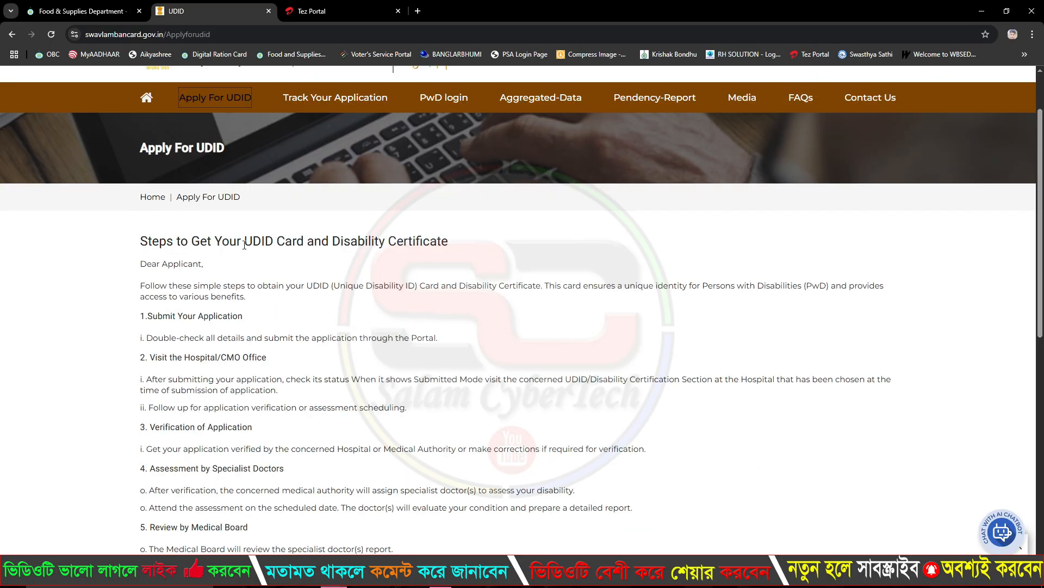
{"action": "scroll", "coordinate": [200, 187], "scroll_direction": "down", "scroll_amount": 2}
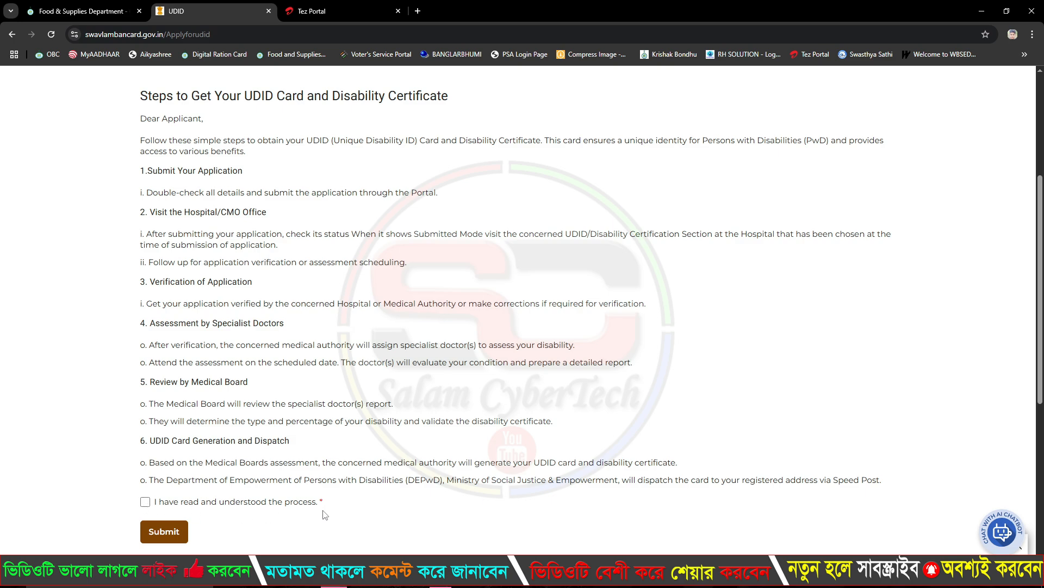
{"action": "left_click", "coordinate": [145, 501]}
{"action": "left_click", "coordinate": [163, 531]}
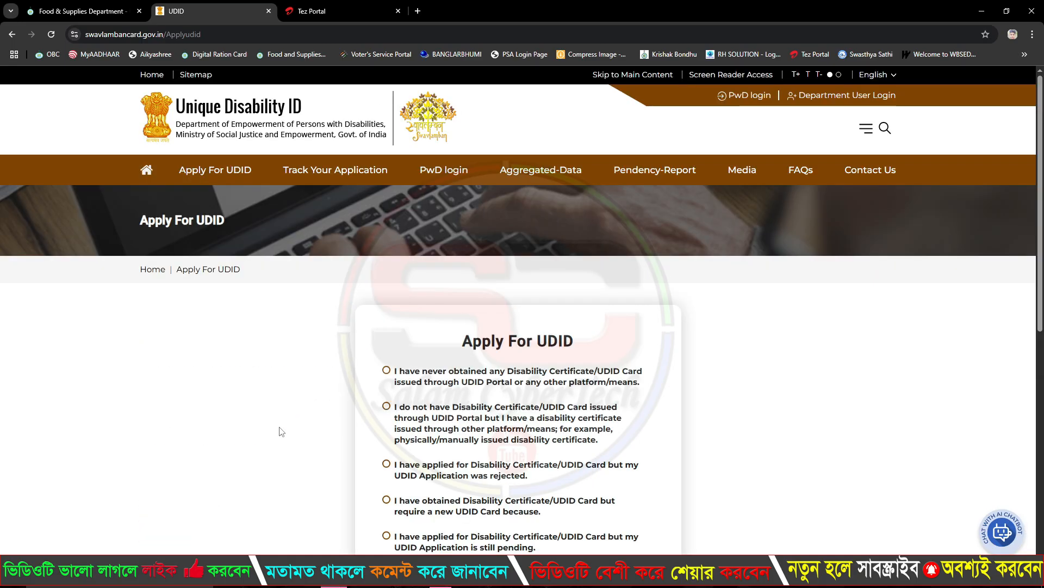
- Submit the option for never having obtained any Disability Certificate/UDID Card through the UDID Portal or any other platform/means
{"action": "scroll", "coordinate": [296, 415], "scroll_direction": "down", "scroll_amount": 3}
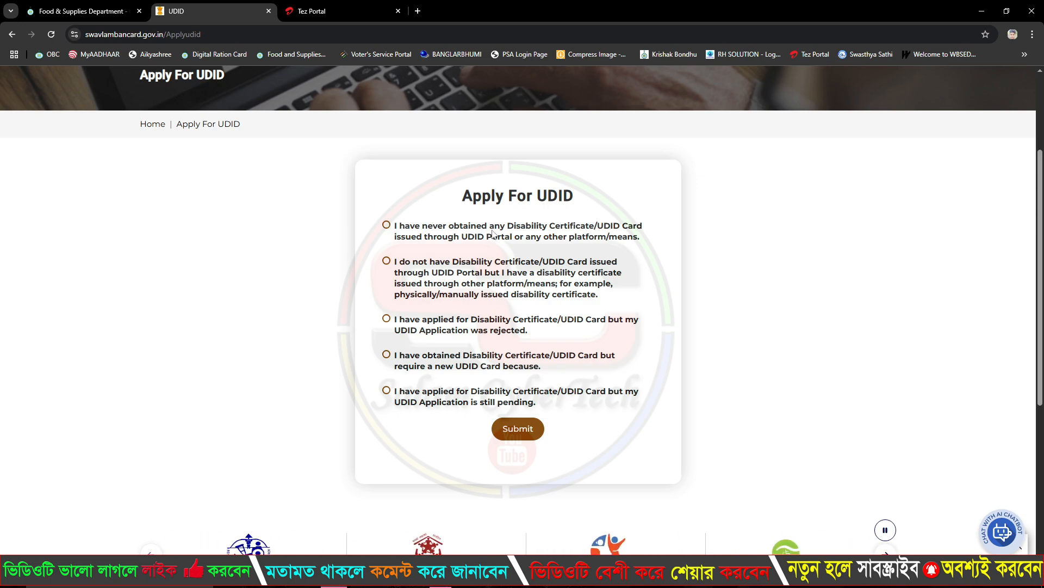
{"action": "left_click", "coordinate": [387, 226]}
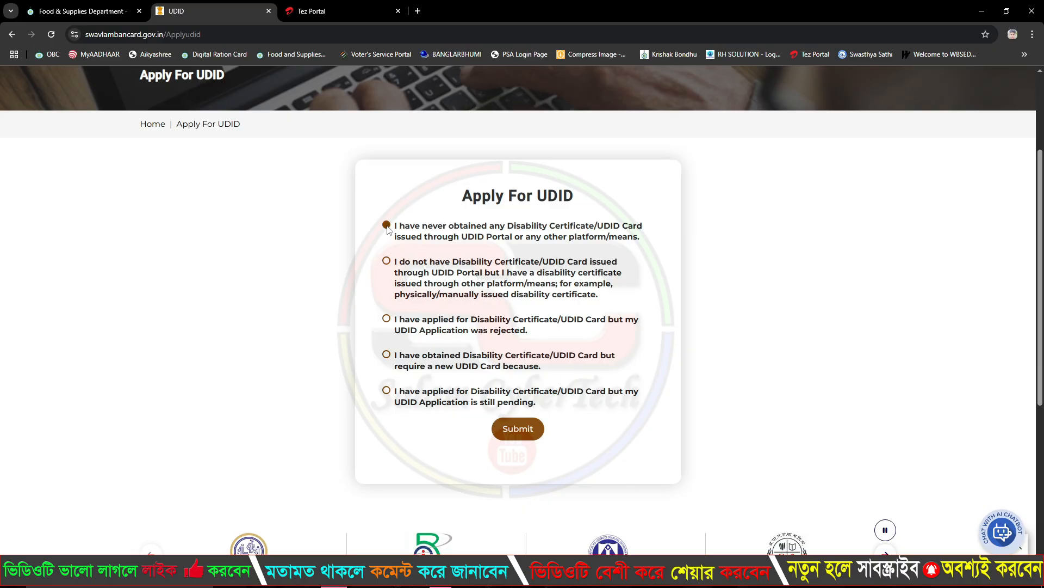
{"action": "left_click", "coordinate": [518, 428]}
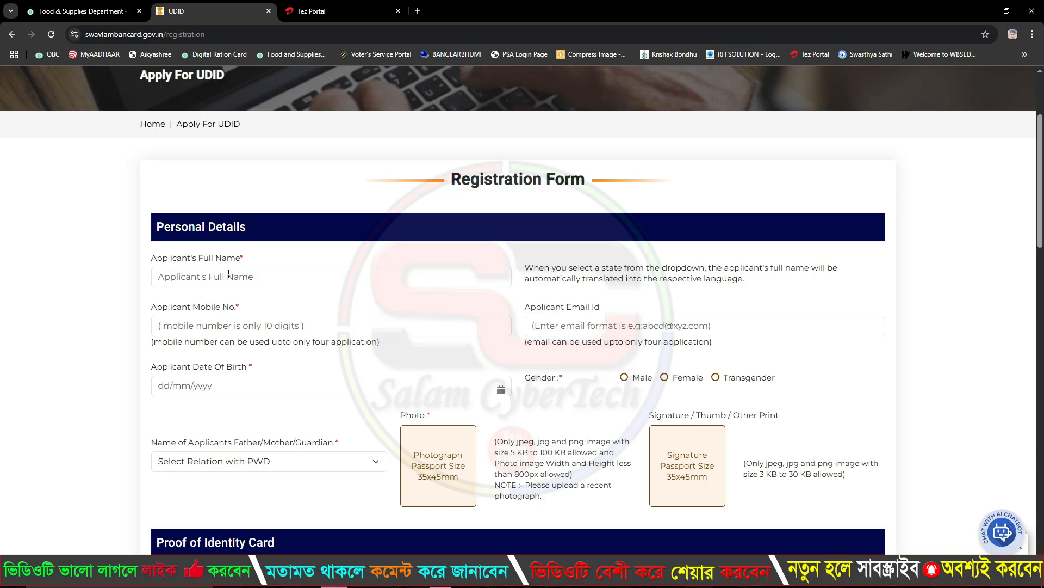
- Go through the full name, mobile number, email and date of birth fields in Personal Details, leaving them empty
{"action": "left_click", "coordinate": [267, 278]}
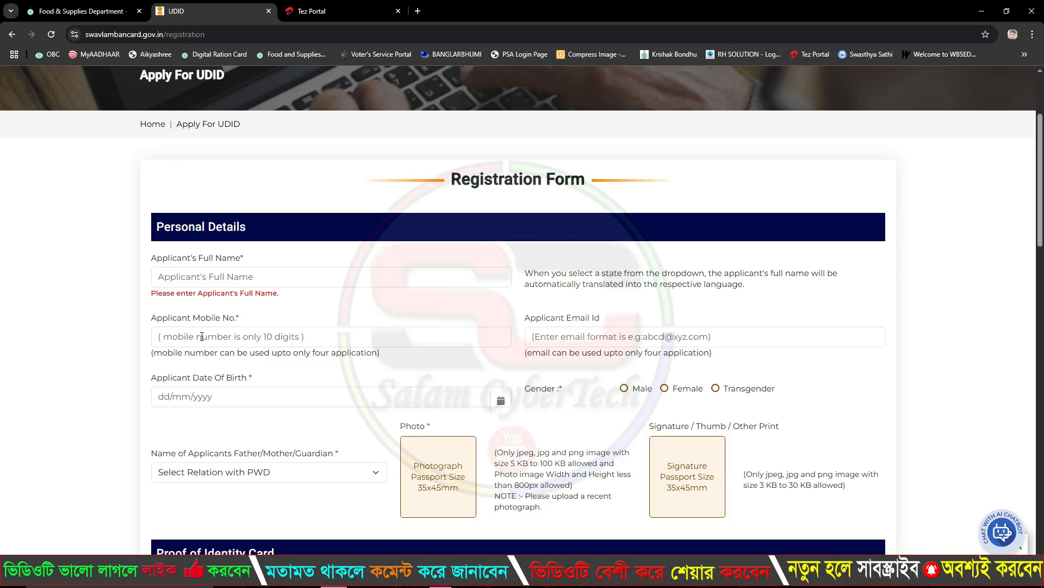
{"action": "left_click", "coordinate": [242, 336]}
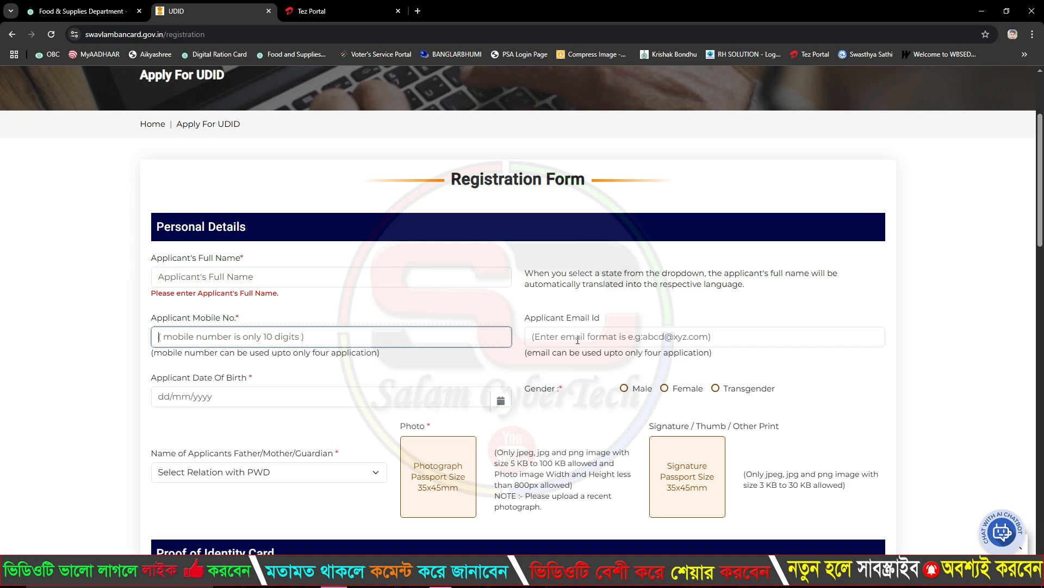
{"action": "left_click", "coordinate": [651, 339]}
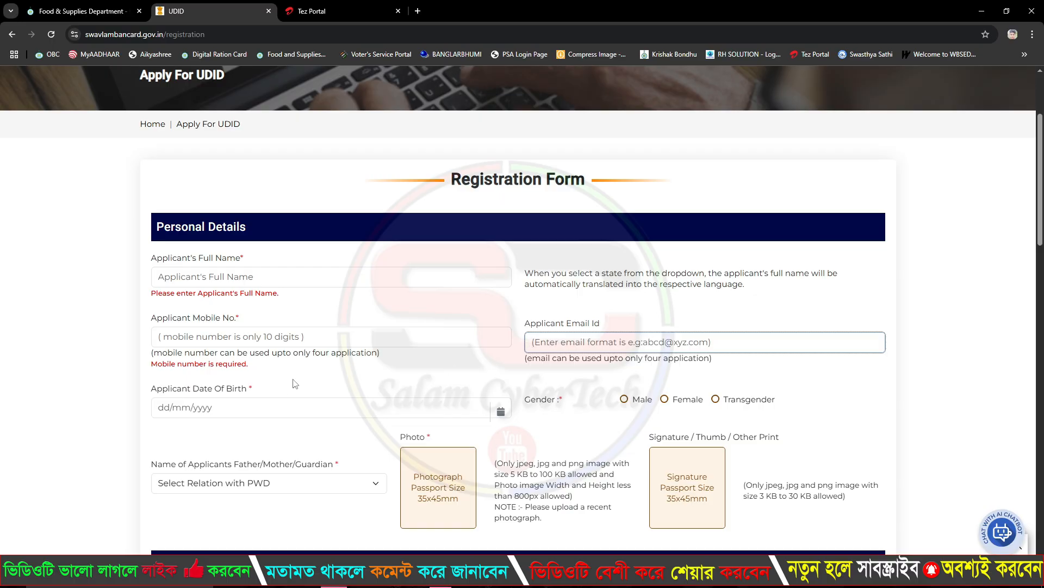
{"action": "left_click", "coordinate": [290, 405]}
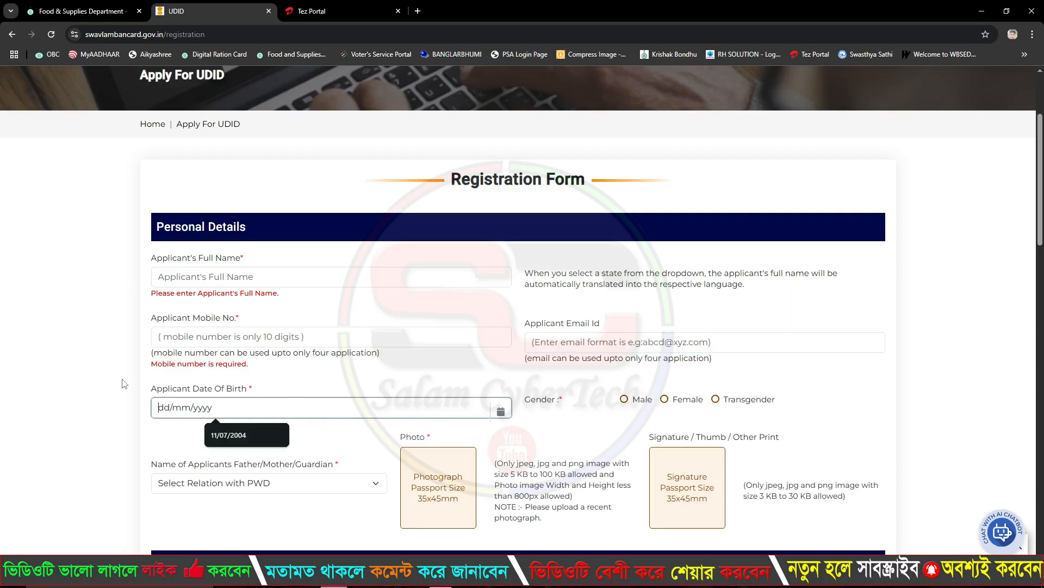
{"action": "scroll", "coordinate": [74, 375], "scroll_direction": "down", "scroll_amount": 3}
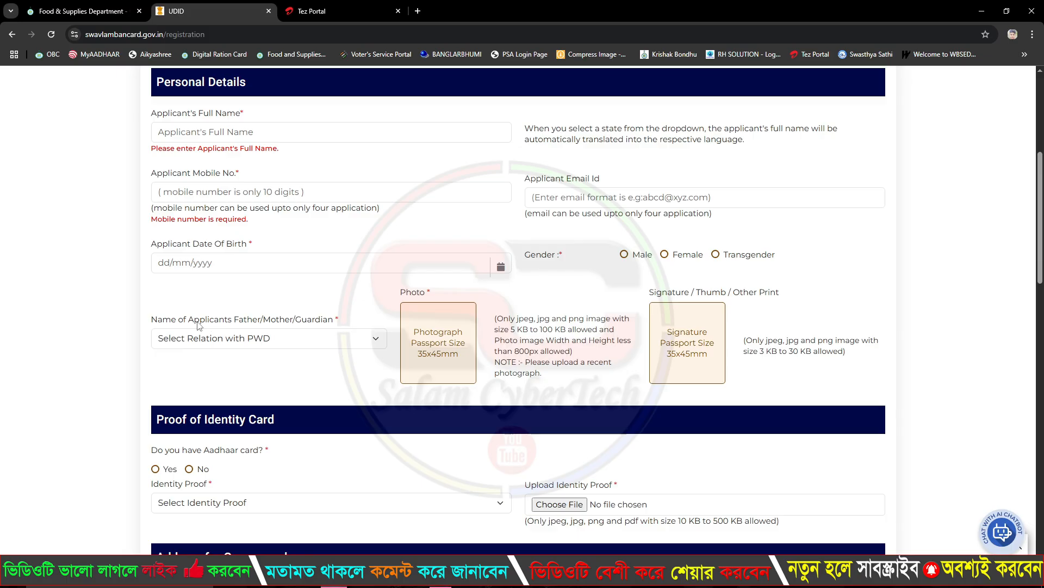
- Set the applicant's guardian relation to Father and view the guardian's contact number field
{"action": "left_click", "coordinate": [302, 338]}
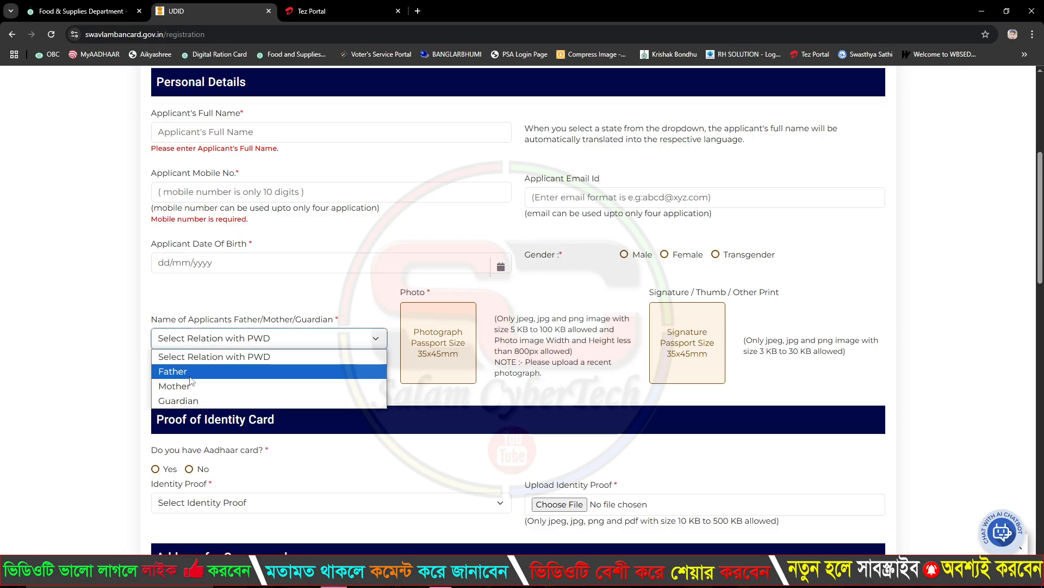
{"action": "left_click", "coordinate": [193, 356]}
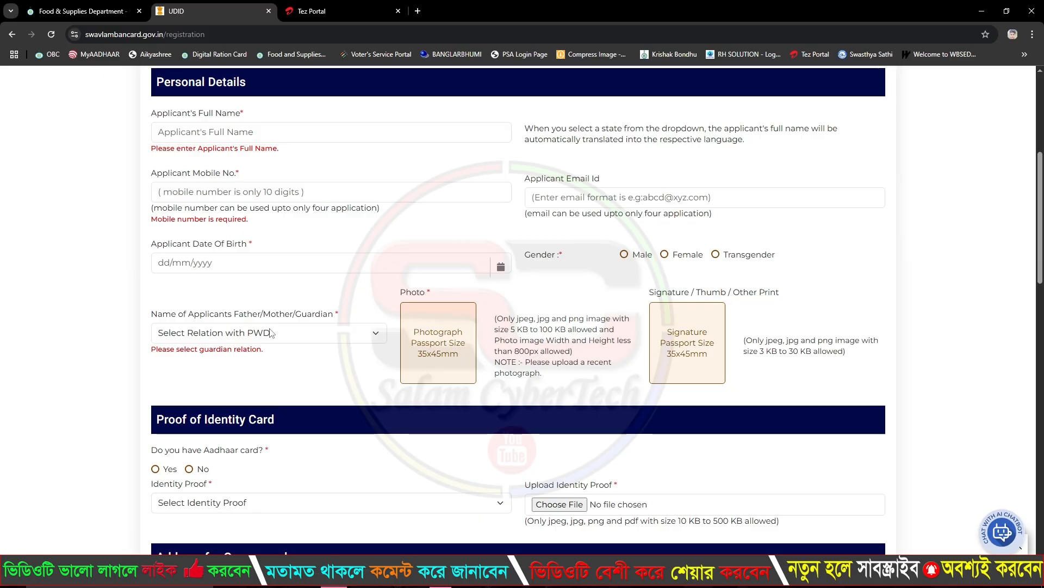
{"action": "left_click", "coordinate": [270, 333]}
{"action": "left_click", "coordinate": [272, 346]}
{"action": "key", "text": "Down"}
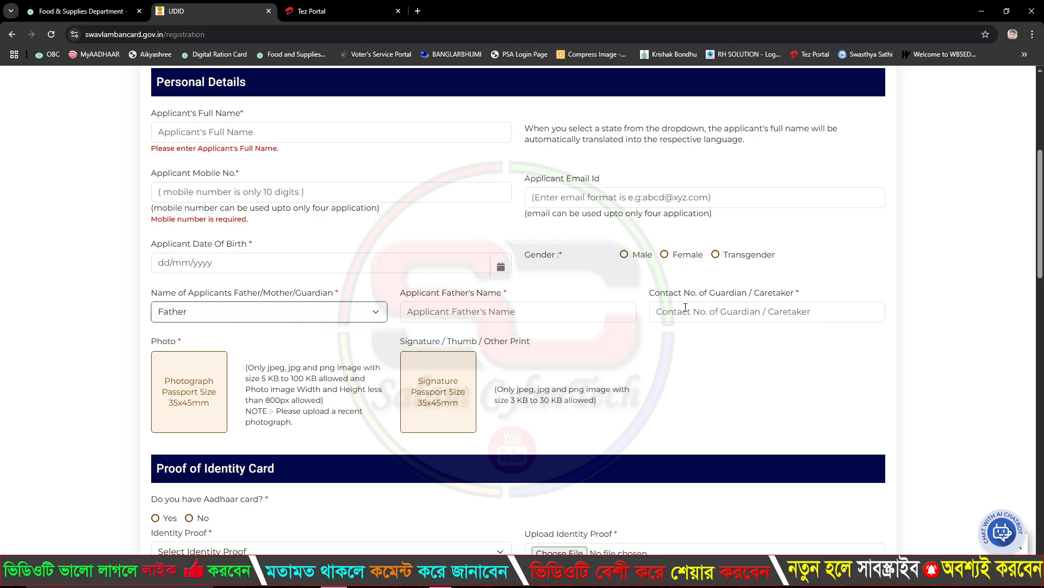
{"action": "left_click", "coordinate": [729, 309]}
{"action": "left_click", "coordinate": [755, 358]}
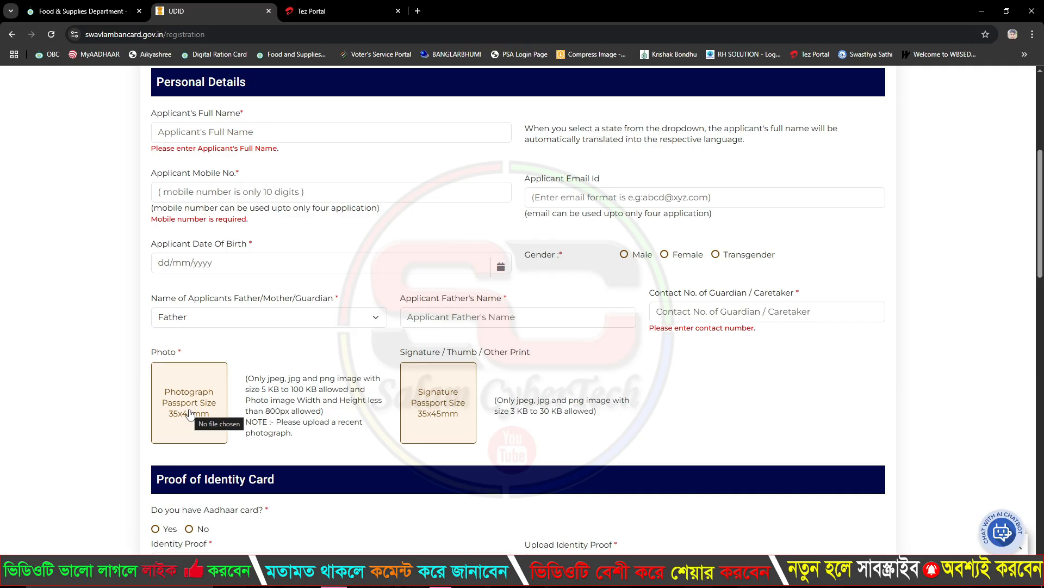
- Check the format and size requirements for uploading the applicant's photo and signature
{"action": "scroll", "coordinate": [190, 413], "scroll_direction": "down", "scroll_amount": 1}
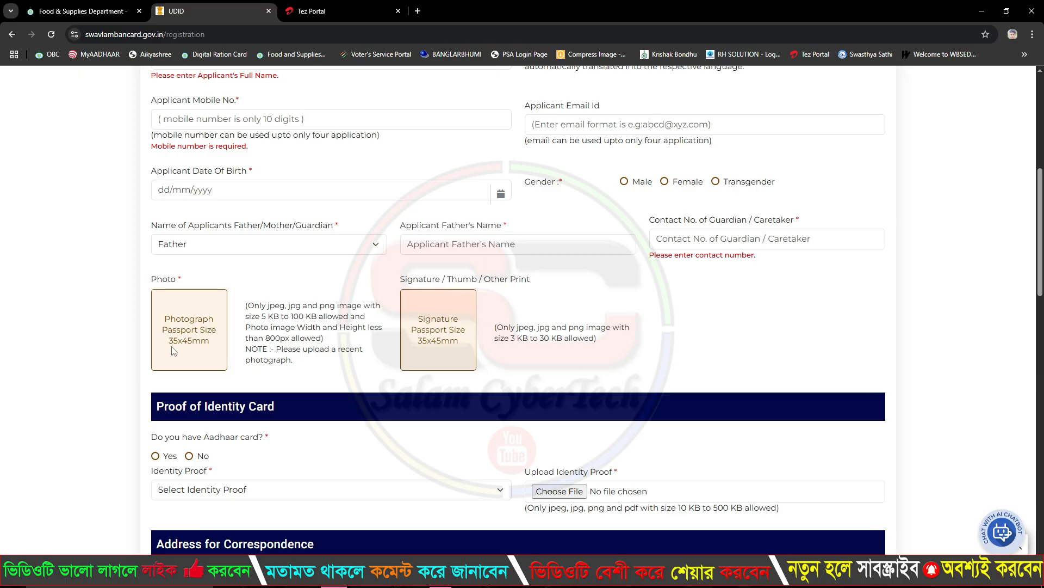
{"action": "left_click", "coordinate": [199, 348]}
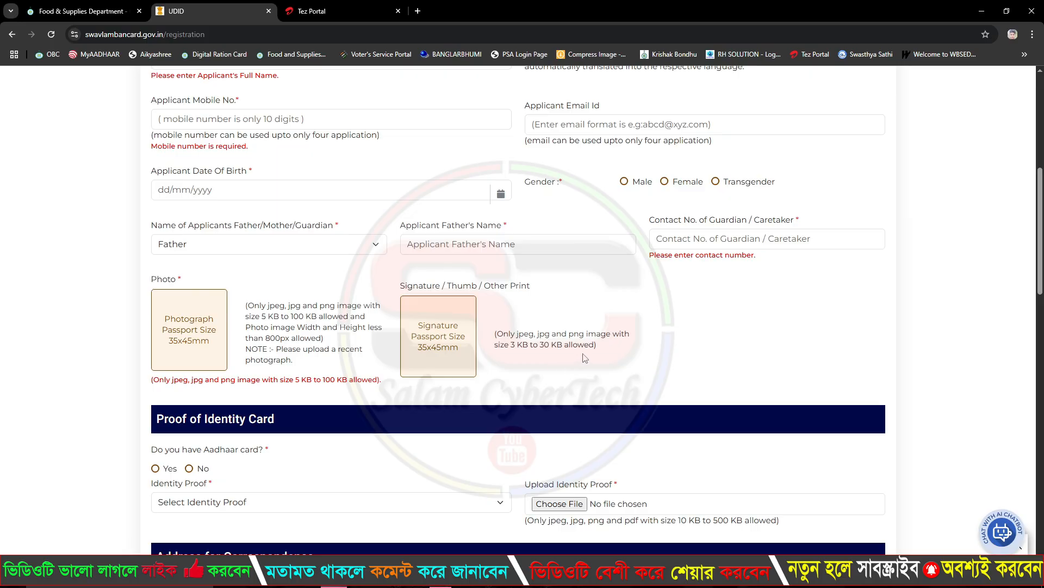
{"action": "scroll", "coordinate": [522, 366], "scroll_direction": "down", "scroll_amount": 2}
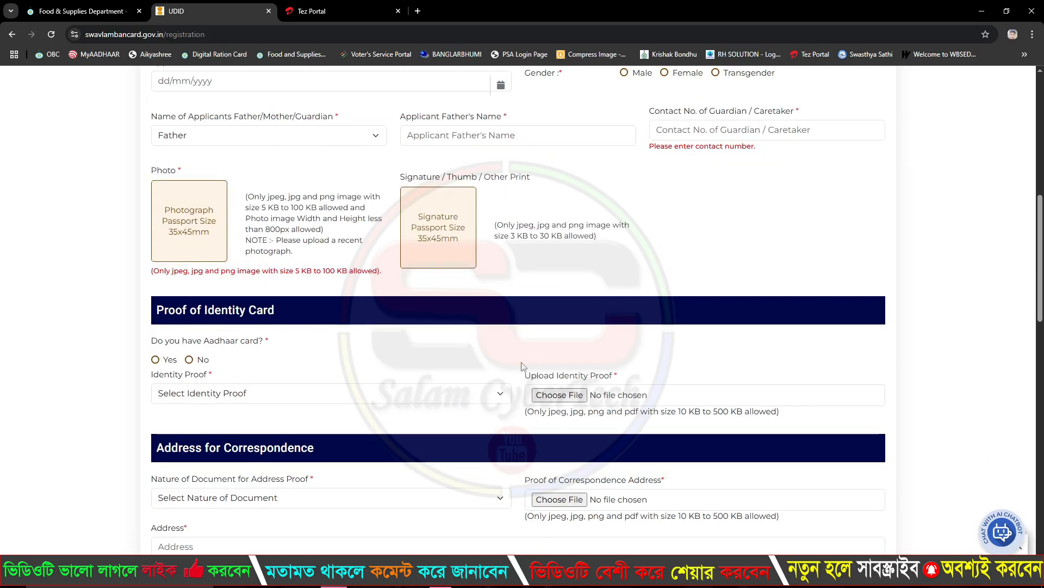
{"action": "scroll", "coordinate": [521, 366], "scroll_direction": "down", "scroll_amount": 1}
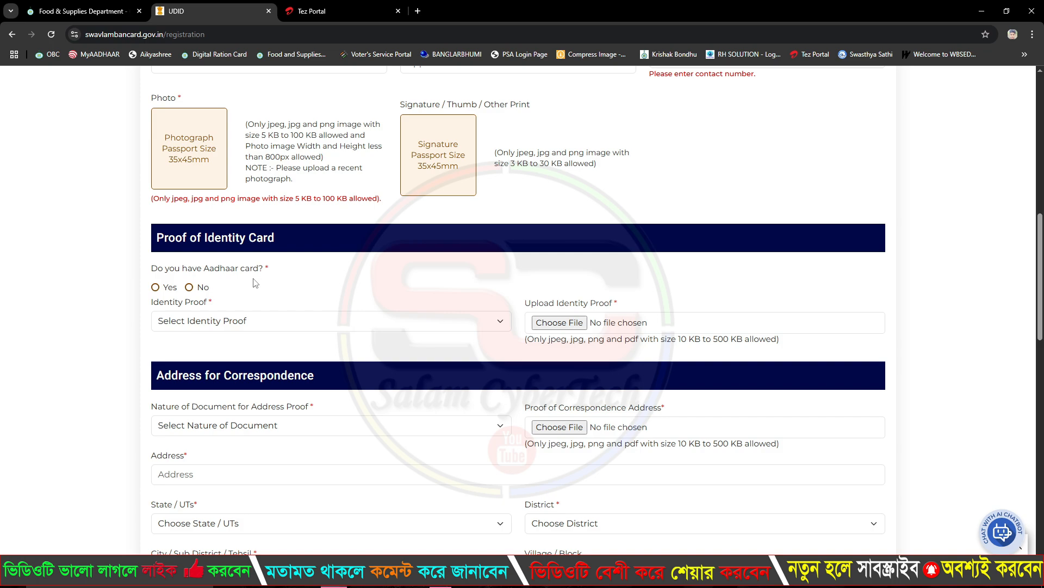
- Compare the identity fields required with and without an Aadhaar card, including the accepted Identity Proof options
{"action": "left_click", "coordinate": [156, 288]}
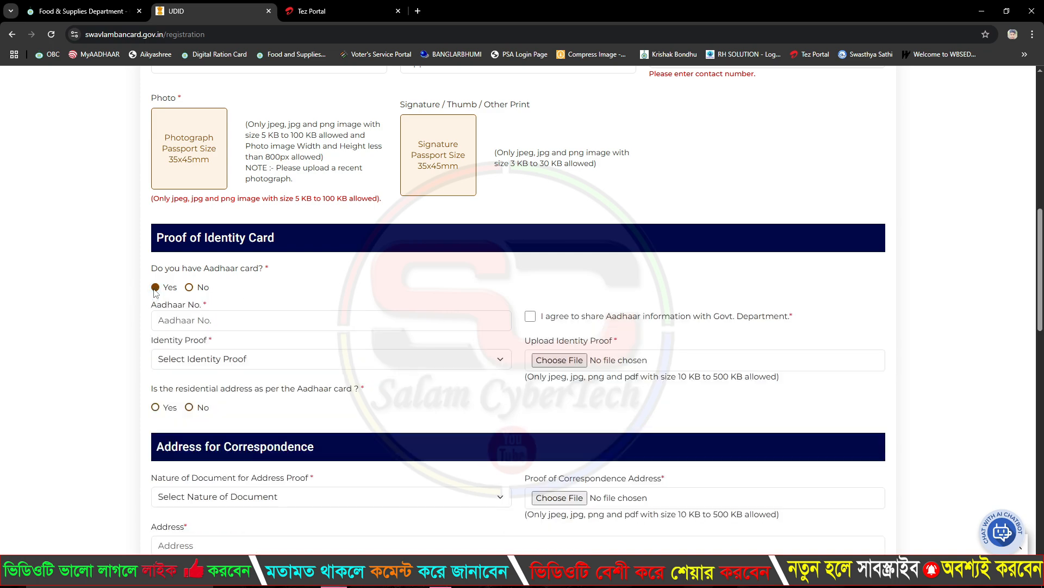
{"action": "left_click", "coordinate": [189, 287]}
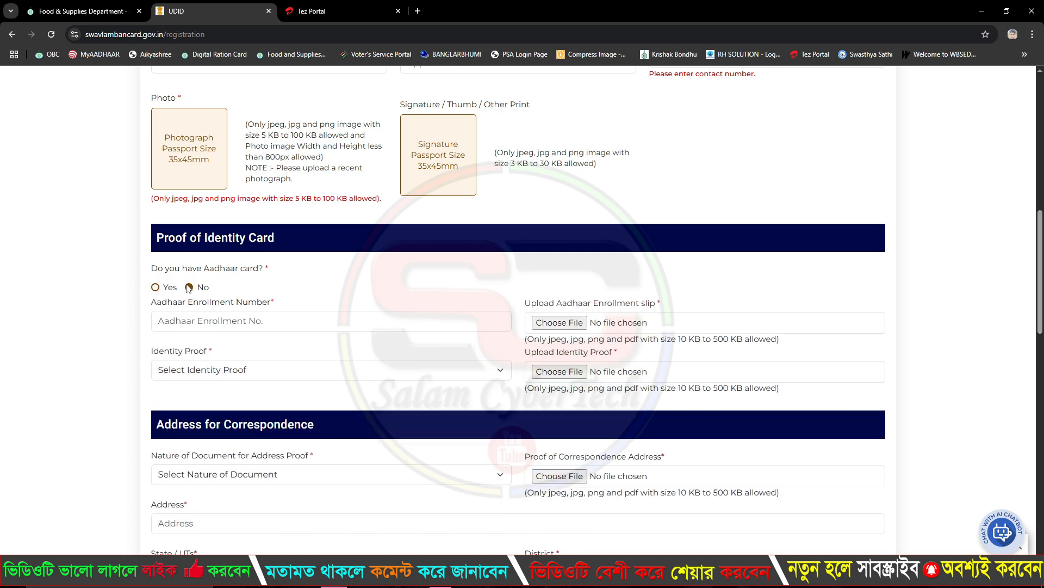
{"action": "left_click", "coordinate": [241, 370]}
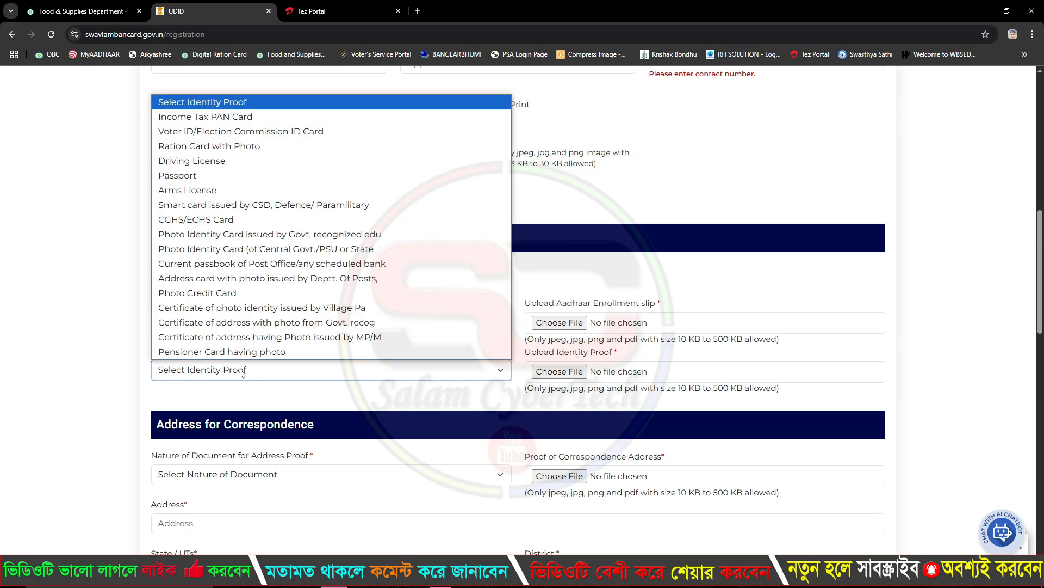
{"action": "key", "text": "Escape"}
- Answer Yes to having an Aadhaar card, agree to share Aadhaar information, and choose Aadhaar Card as the identity proof
{"action": "left_click", "coordinate": [155, 288]}
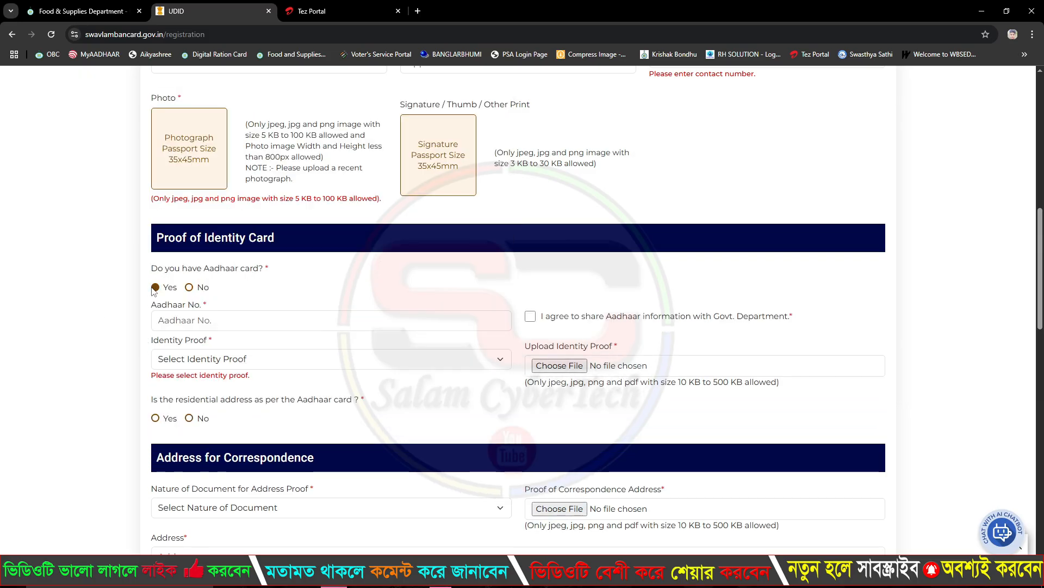
{"action": "left_click", "coordinate": [184, 318]}
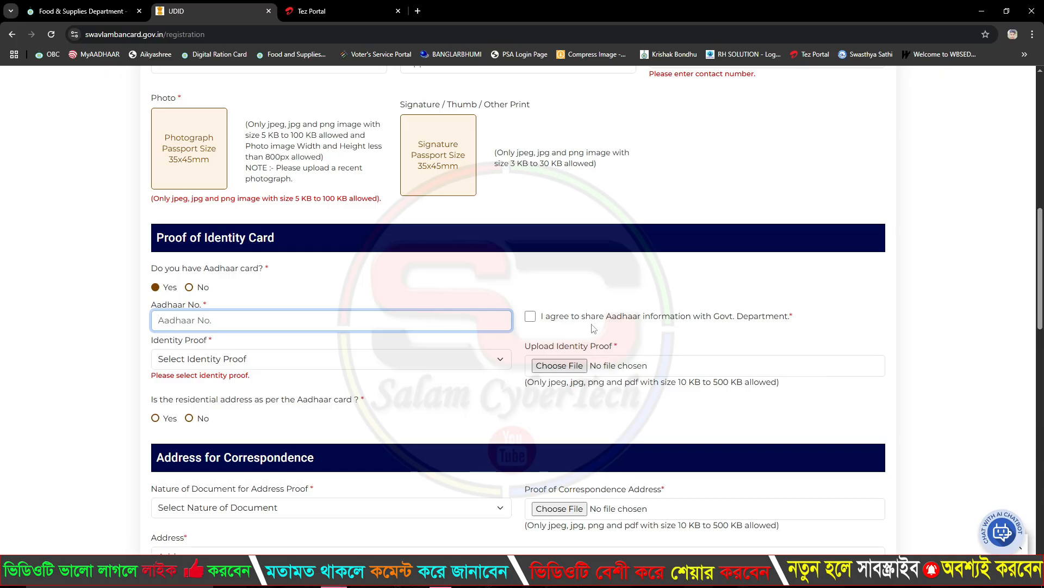
{"action": "left_click", "coordinate": [531, 317]}
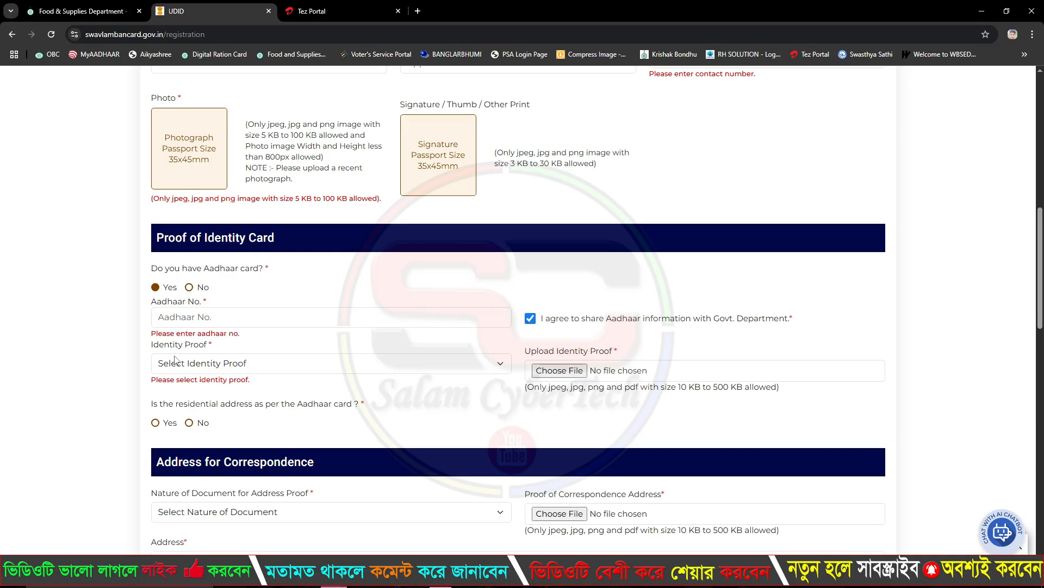
{"action": "left_click", "coordinate": [219, 365]}
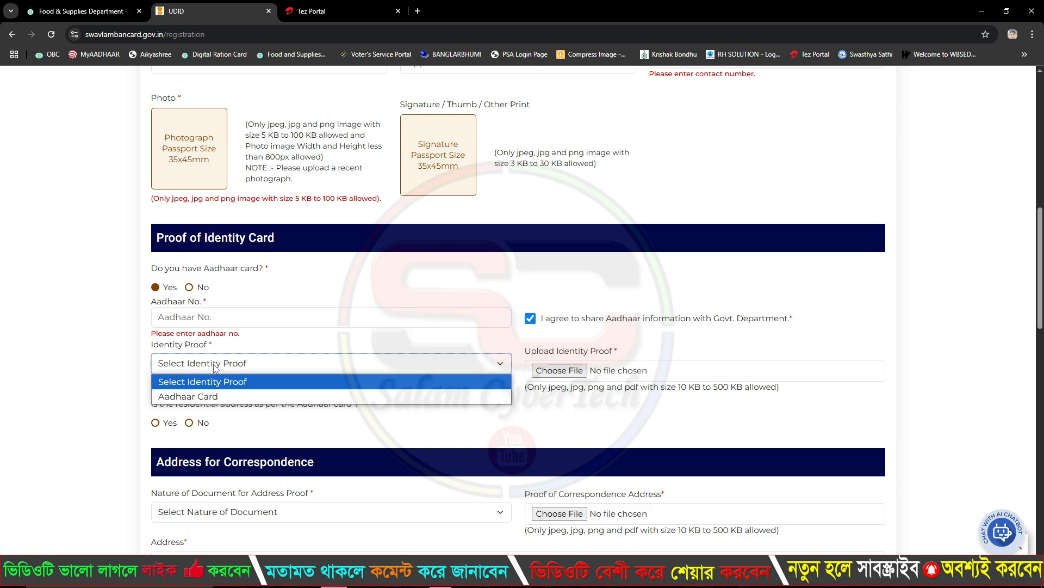
{"action": "left_click", "coordinate": [210, 396]}
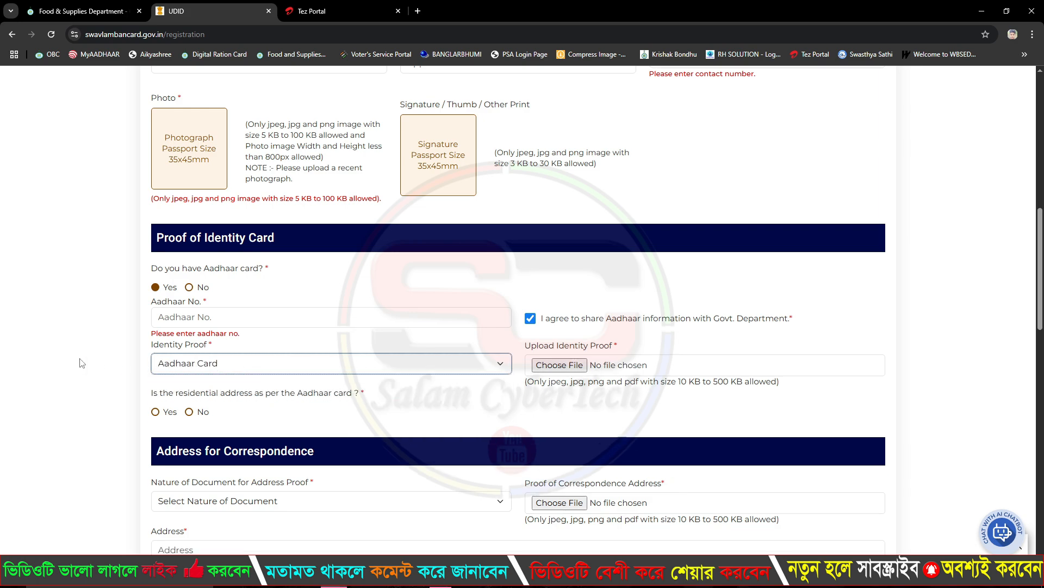
- Switch the Aadhaar card answer to No and review the identity proofs accepted in its place
{"action": "left_click", "coordinate": [189, 287]}
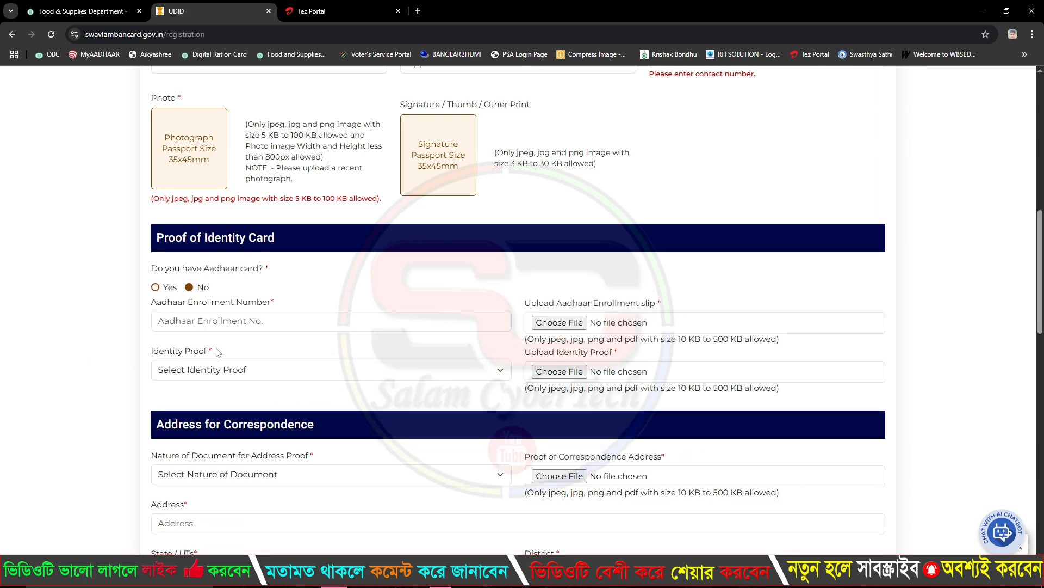
{"action": "left_click", "coordinate": [221, 370]}
{"action": "left_click", "coordinate": [216, 370]}
{"action": "left_click", "coordinate": [216, 370]}
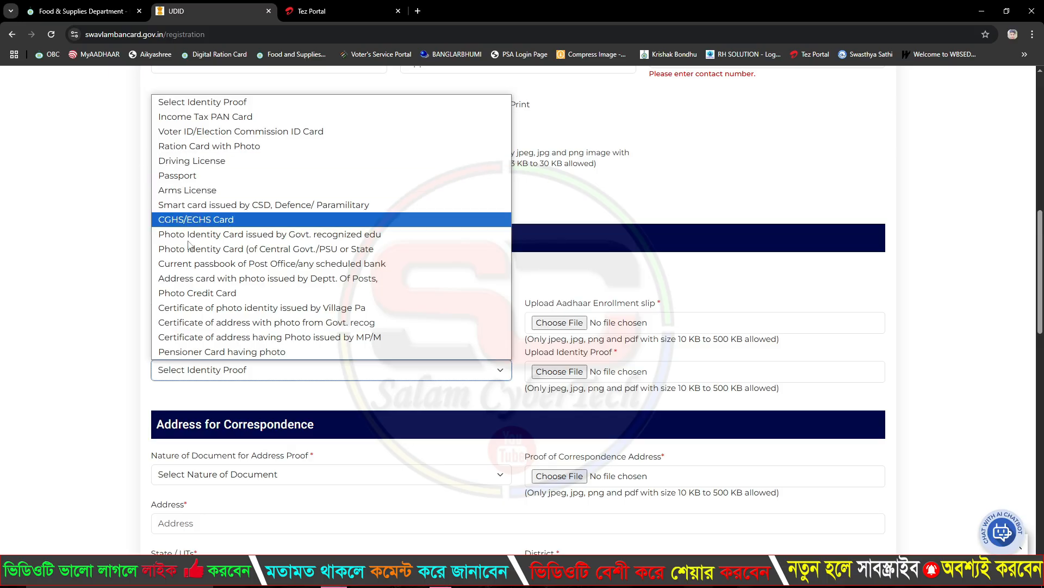
{"action": "left_click", "coordinate": [3, 258]}
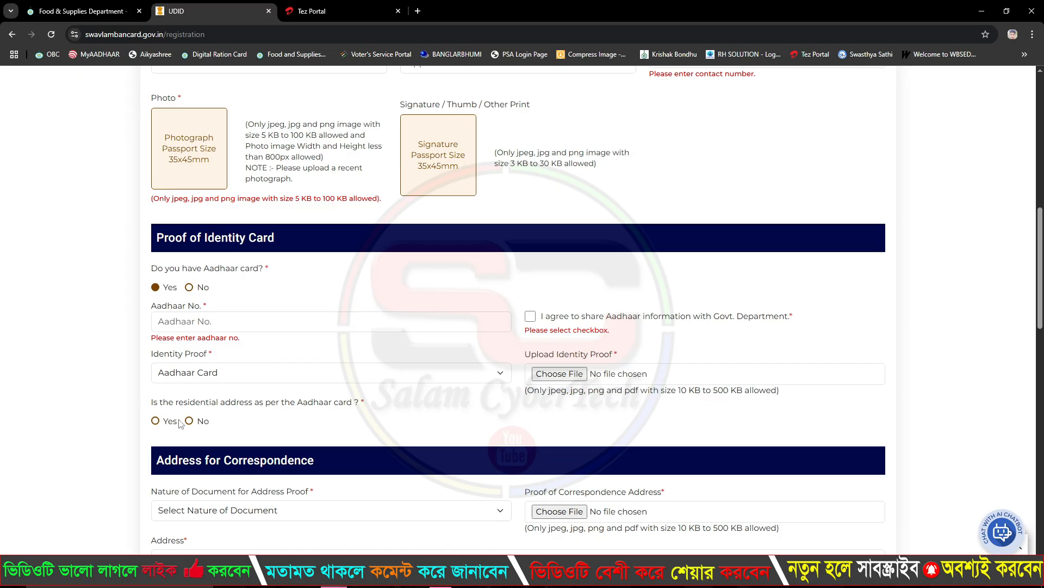
- Answer Yes to the residential address being as per the Aadhaar card and go to the correspondence address field
{"action": "left_click", "coordinate": [155, 421]}
{"action": "scroll", "coordinate": [158, 421], "scroll_direction": "down", "scroll_amount": 2}
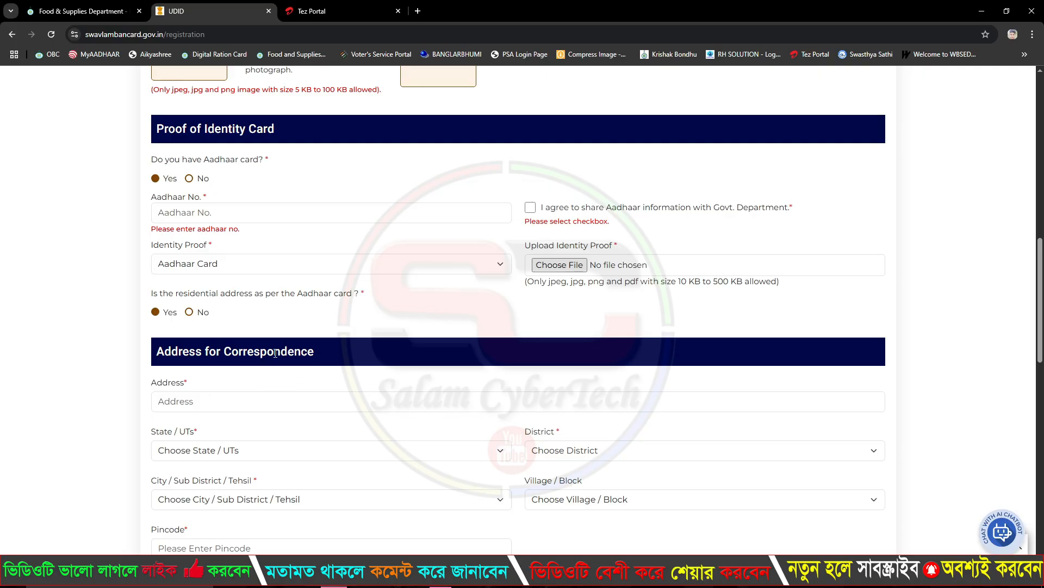
{"action": "left_click", "coordinate": [208, 400]}
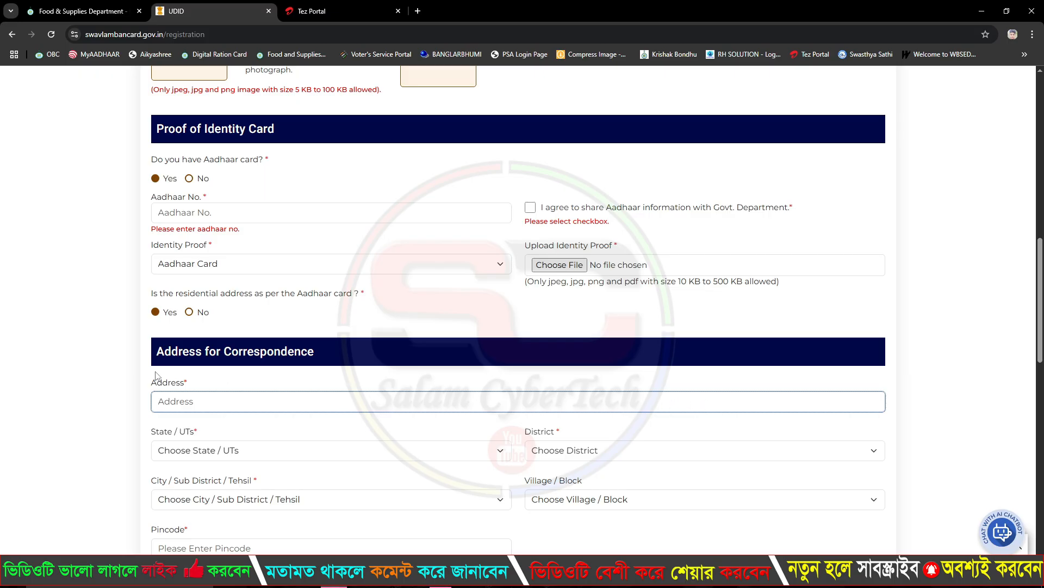
- Review the state, district, city, village and pincode fields under Address for Correspondence without filling them in
{"action": "scroll", "coordinate": [158, 378], "scroll_direction": "down", "scroll_amount": 2}
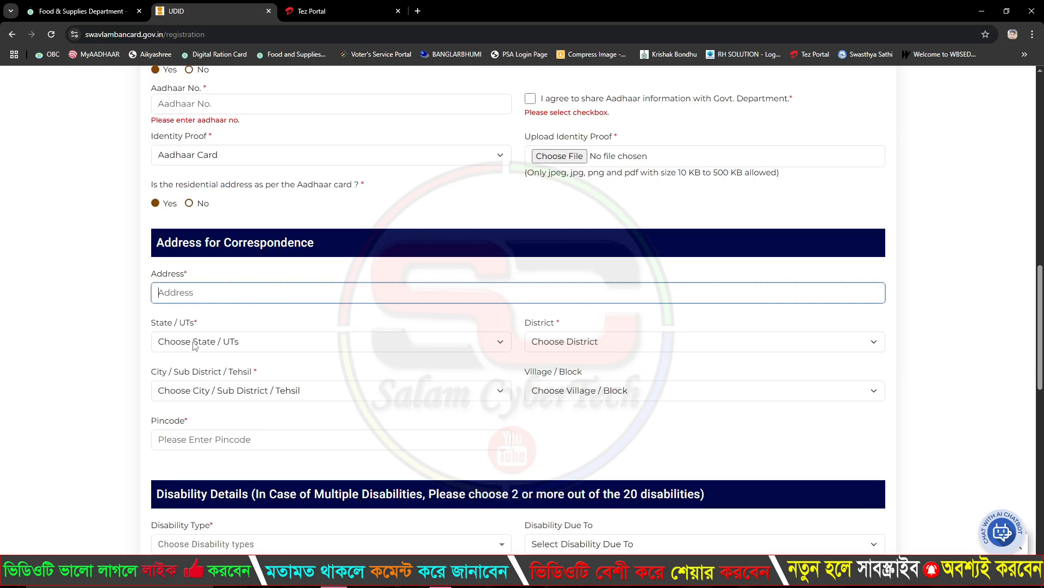
{"action": "left_click", "coordinate": [181, 341]}
{"action": "left_click", "coordinate": [218, 354]}
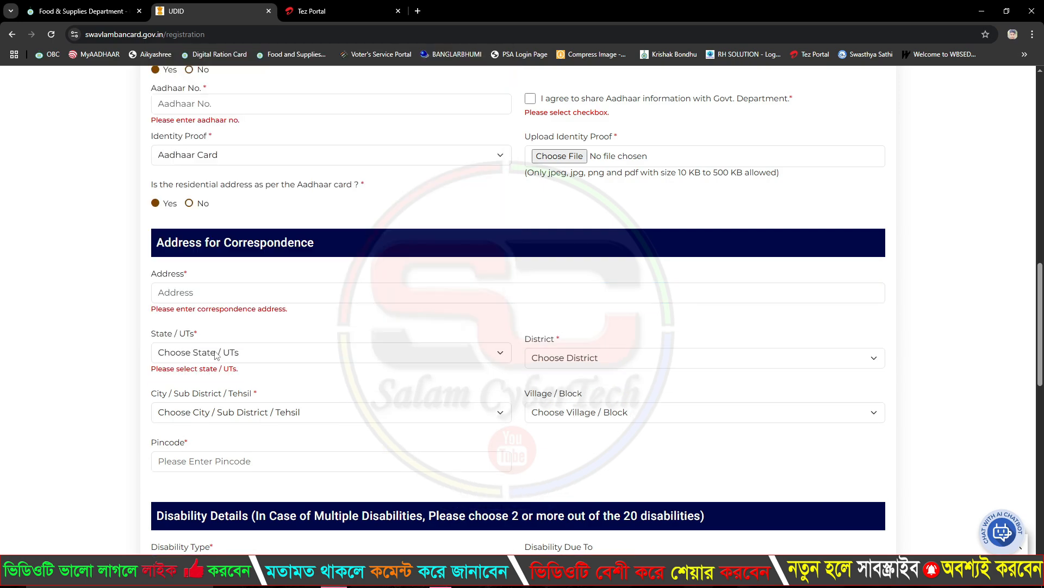
{"action": "left_click", "coordinate": [230, 416]}
{"action": "left_click", "coordinate": [631, 438]}
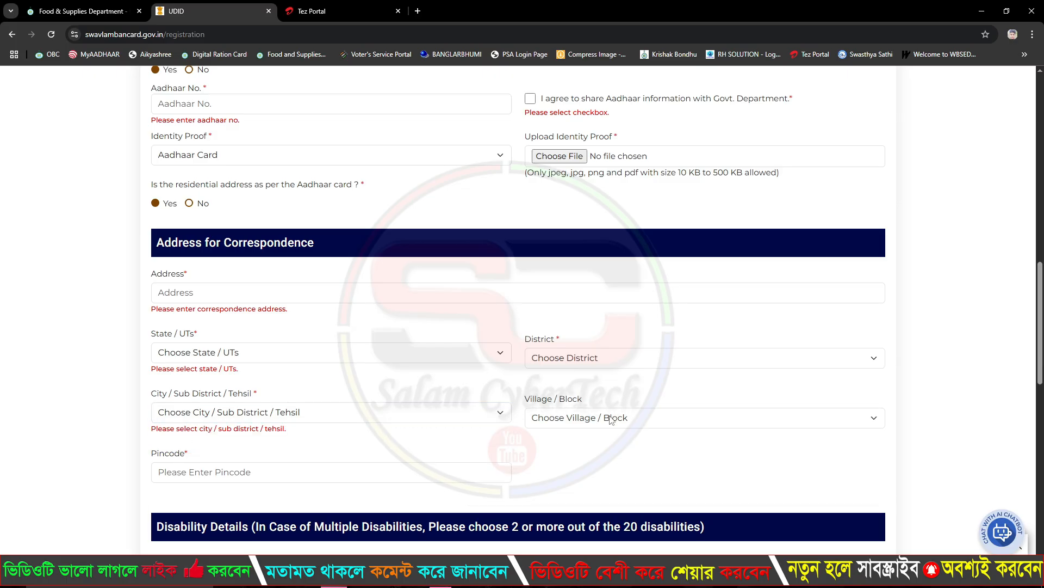
{"action": "left_click", "coordinate": [175, 471]}
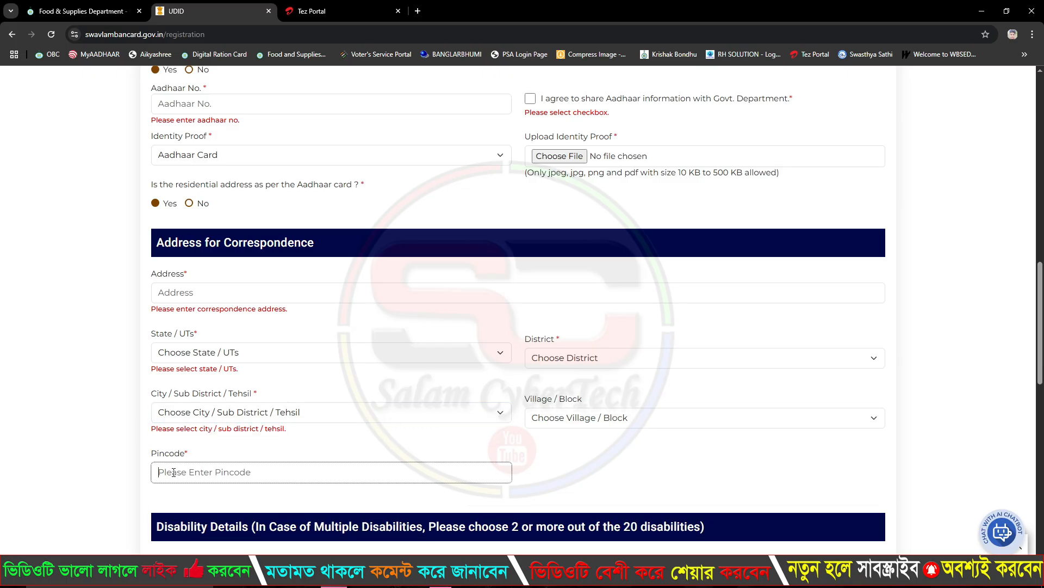
{"action": "scroll", "coordinate": [254, 460], "scroll_direction": "down", "scroll_amount": 2}
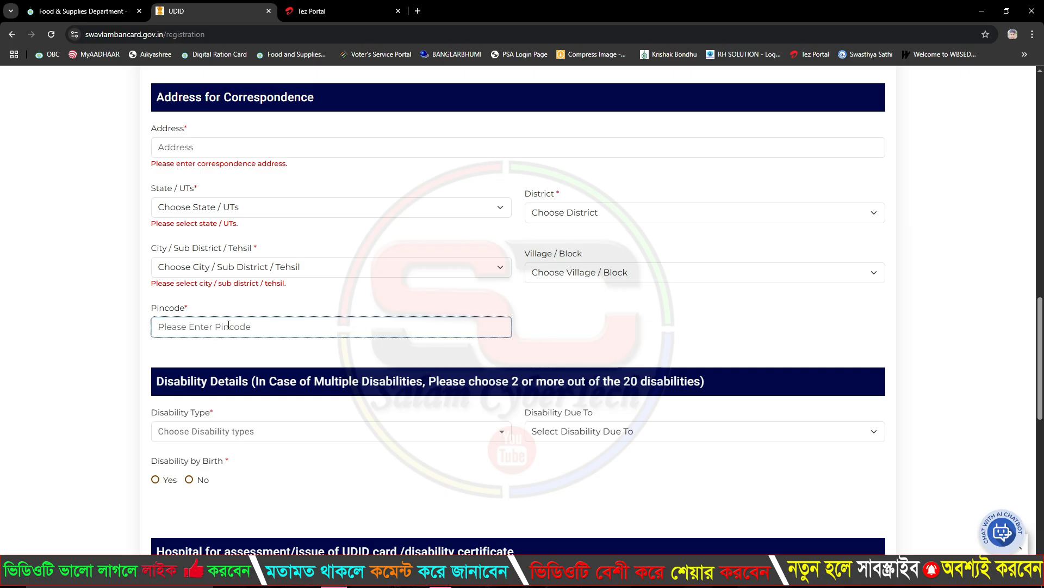
{"action": "left_click", "coordinate": [19, 361]}
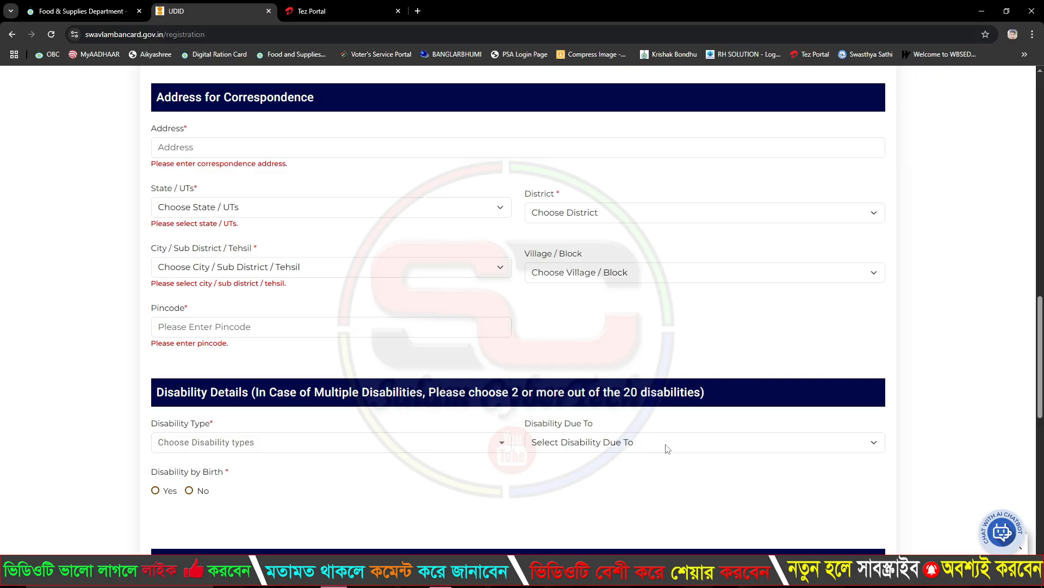
- Look through the full list of disability types offered under Disability Details without choosing any
{"action": "left_click", "coordinate": [223, 442]}
{"action": "scroll", "coordinate": [229, 379], "scroll_direction": "down", "scroll_amount": 7}
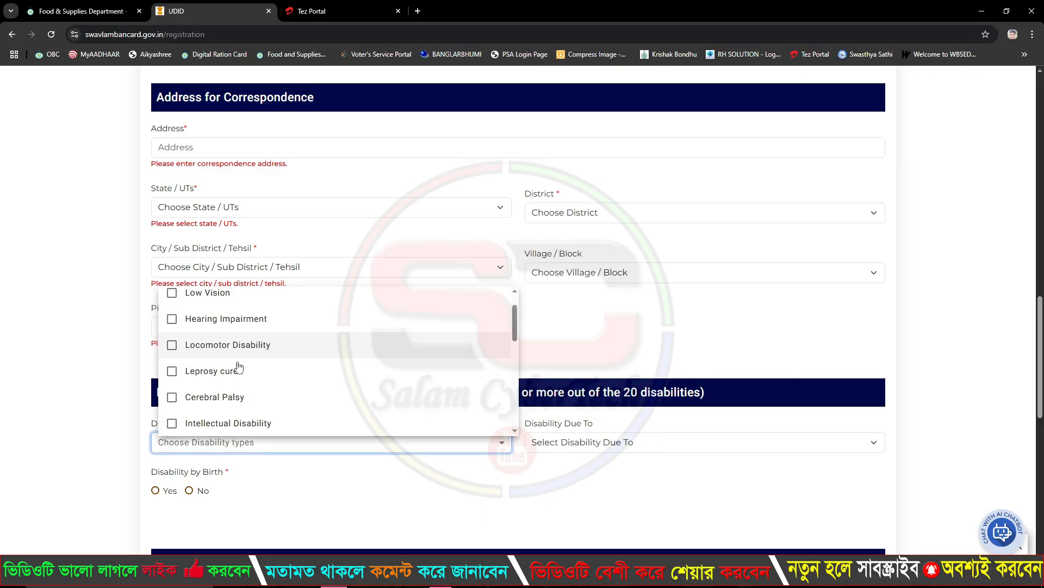
{"action": "scroll", "coordinate": [246, 382], "scroll_direction": "up", "scroll_amount": 7}
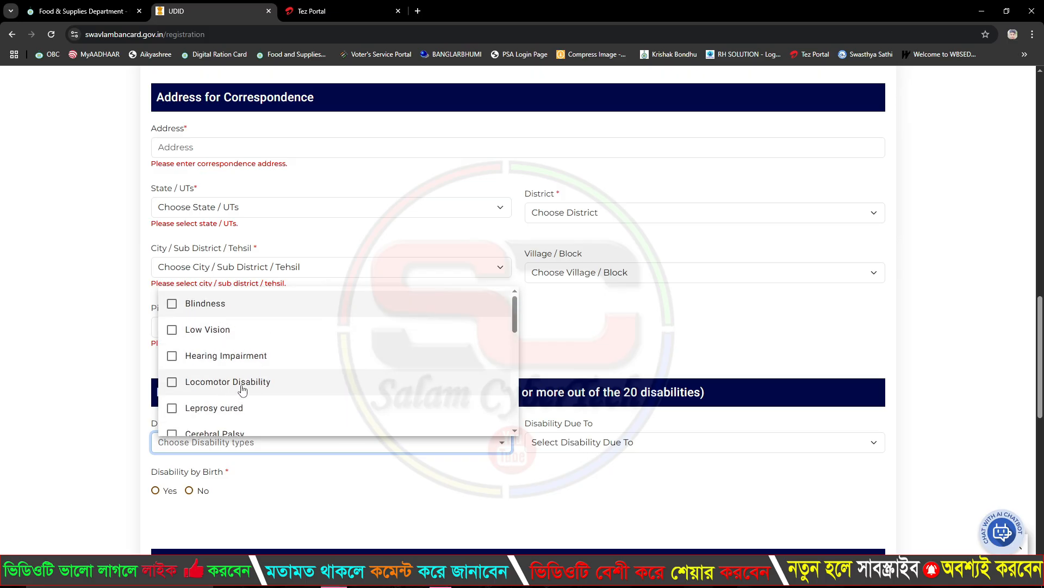
{"action": "scroll", "coordinate": [277, 391], "scroll_direction": "down", "scroll_amount": 1}
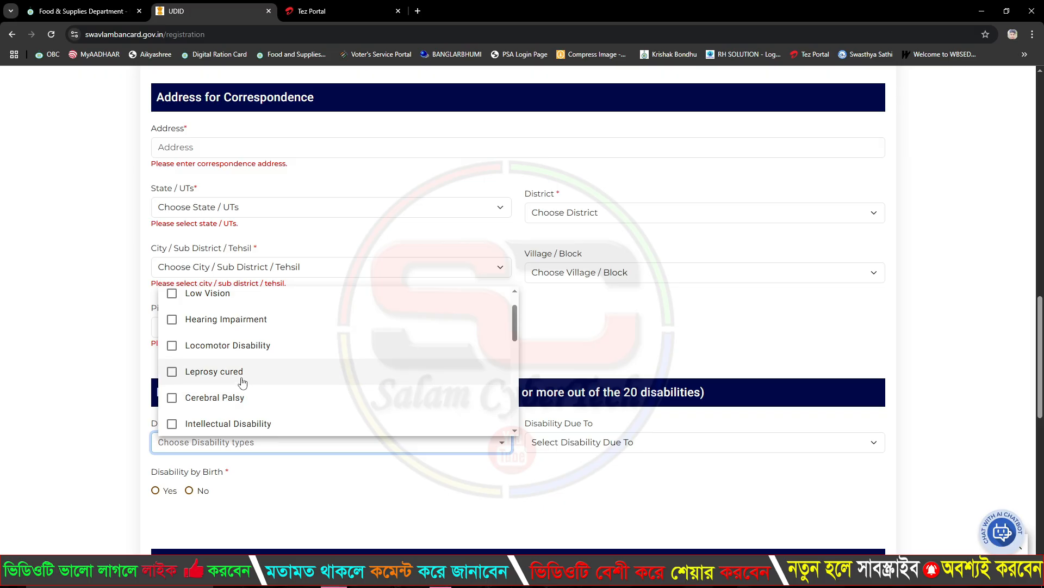
{"action": "scroll", "coordinate": [232, 404], "scroll_direction": "down", "scroll_amount": 3}
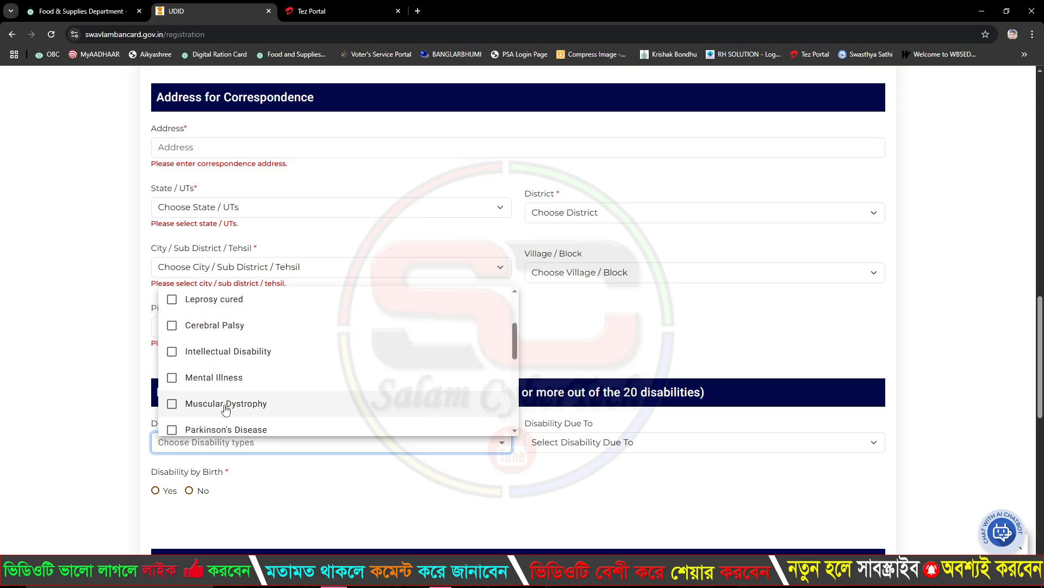
{"action": "scroll", "coordinate": [250, 408], "scroll_direction": "down", "scroll_amount": 1}
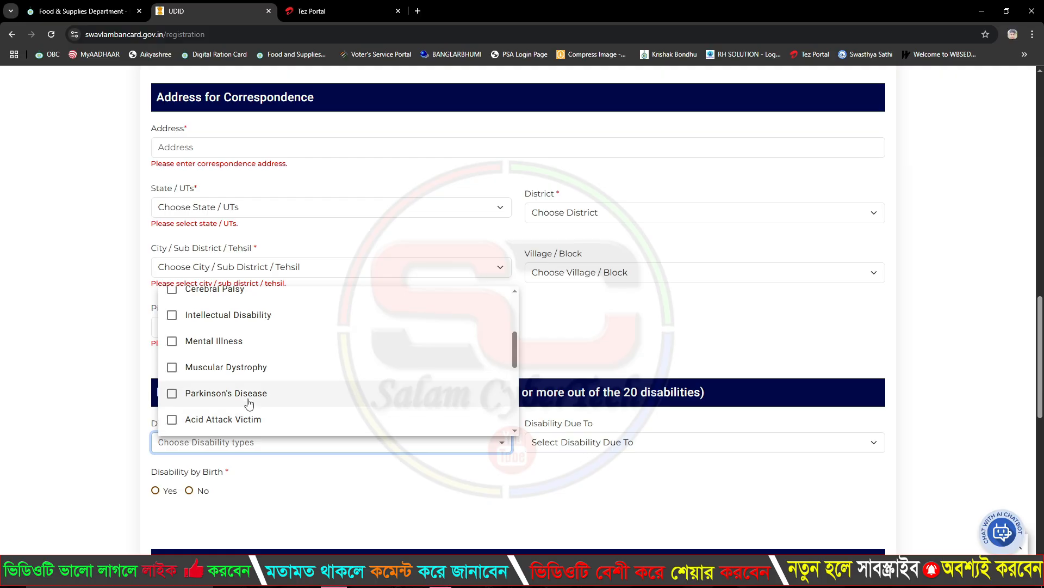
{"action": "scroll", "coordinate": [232, 417], "scroll_direction": "down", "scroll_amount": 1}
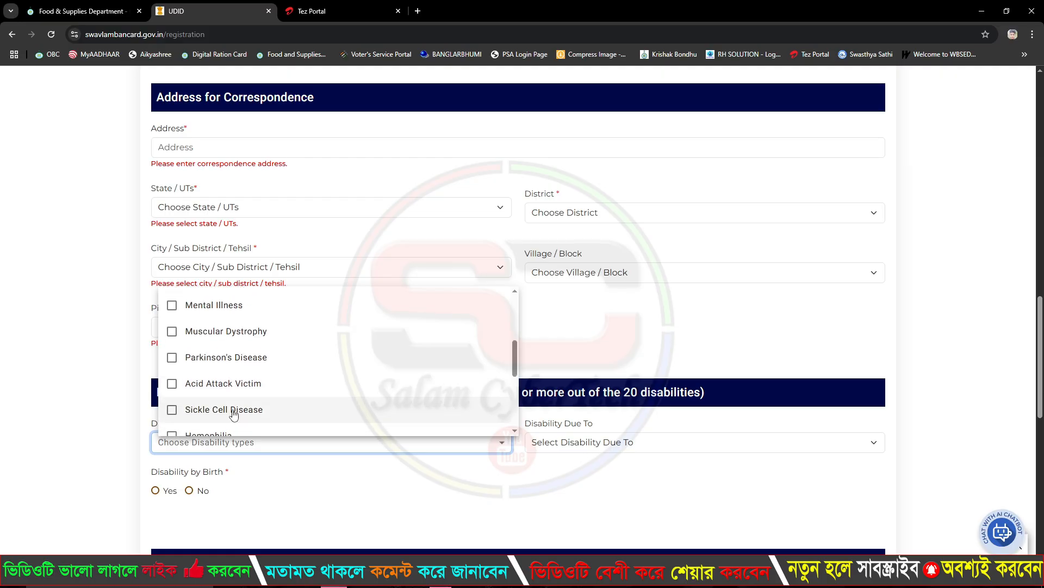
{"action": "scroll", "coordinate": [233, 413], "scroll_direction": "down", "scroll_amount": 2}
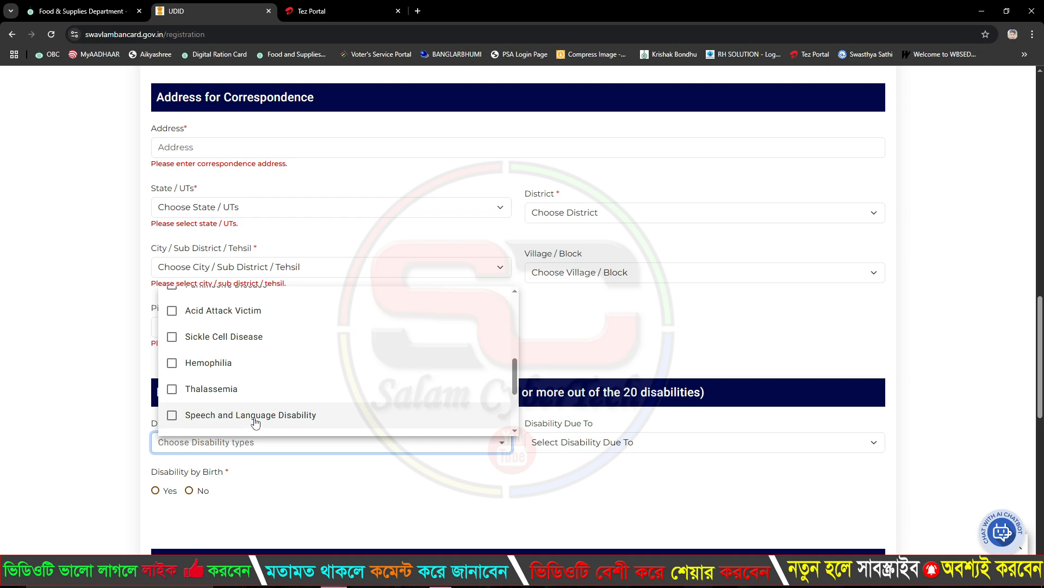
{"action": "scroll", "coordinate": [246, 422], "scroll_direction": "down", "scroll_amount": 3}
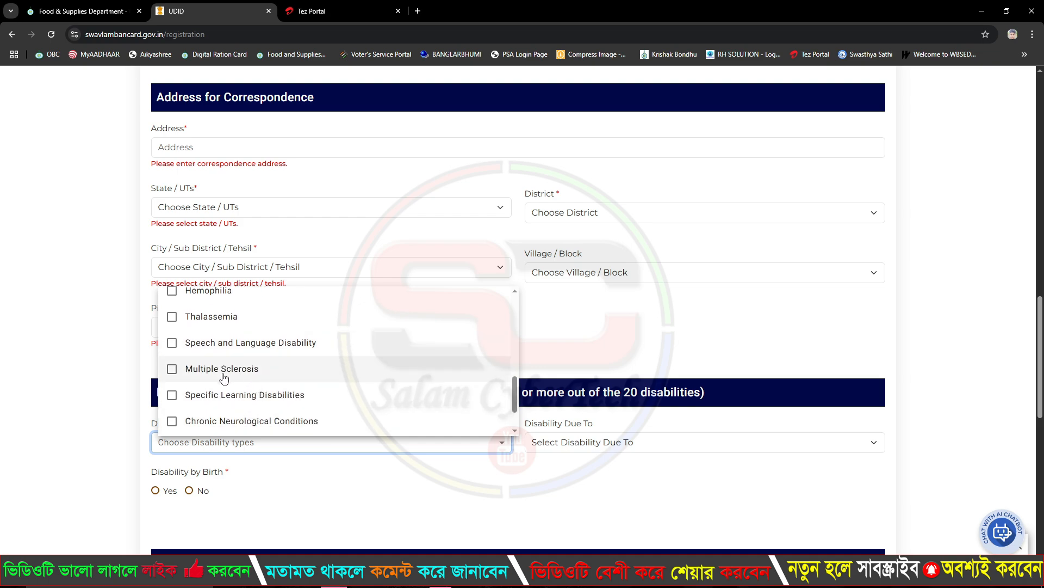
{"action": "scroll", "coordinate": [226, 399], "scroll_direction": "down", "scroll_amount": 2}
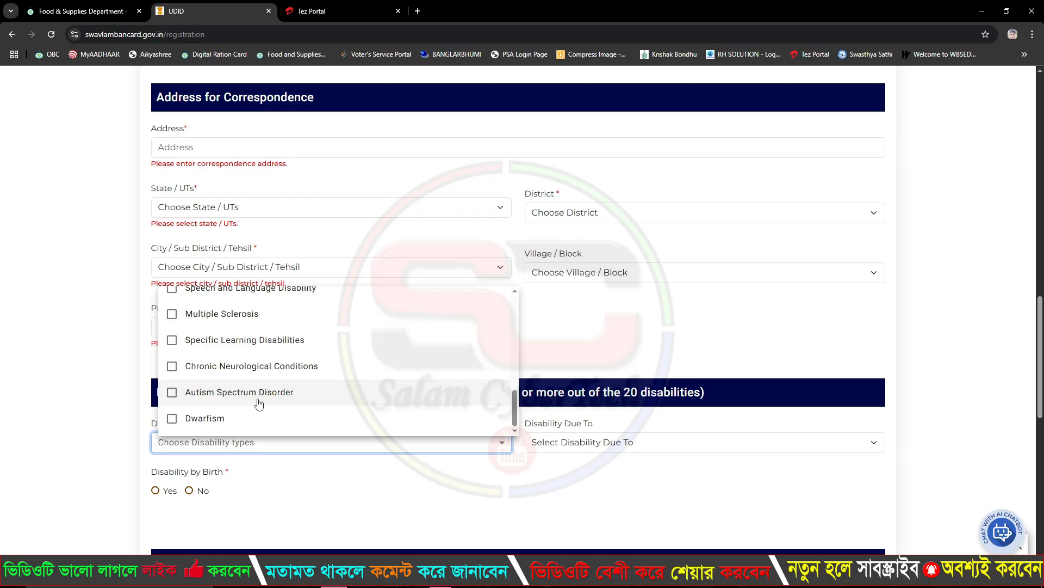
{"action": "scroll", "coordinate": [269, 395], "scroll_direction": "up", "scroll_amount": 5}
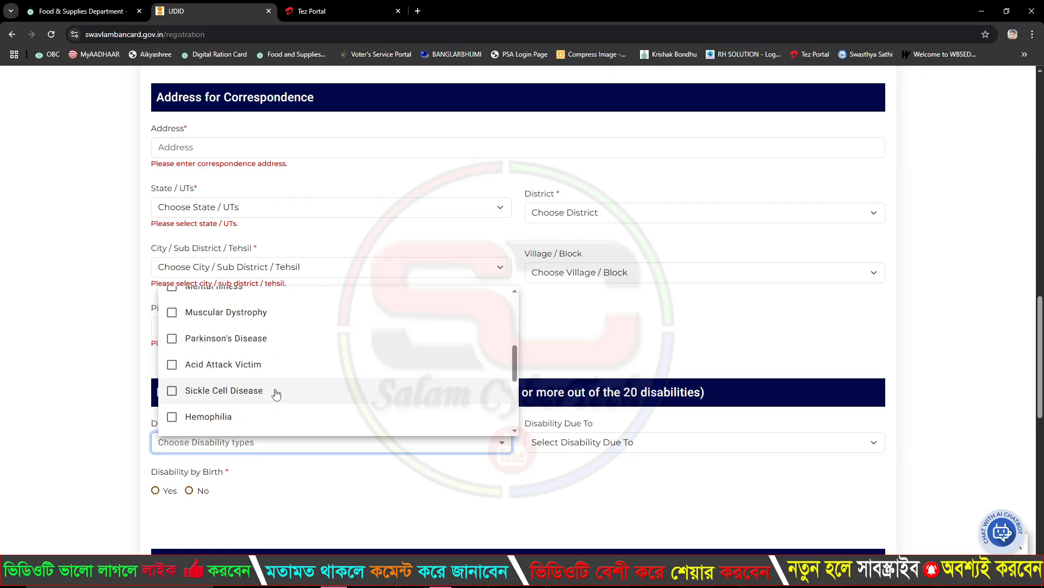
{"action": "scroll", "coordinate": [276, 393], "scroll_direction": "up", "scroll_amount": 2}
{"action": "scroll", "coordinate": [276, 393], "scroll_direction": "up", "scroll_amount": 5}
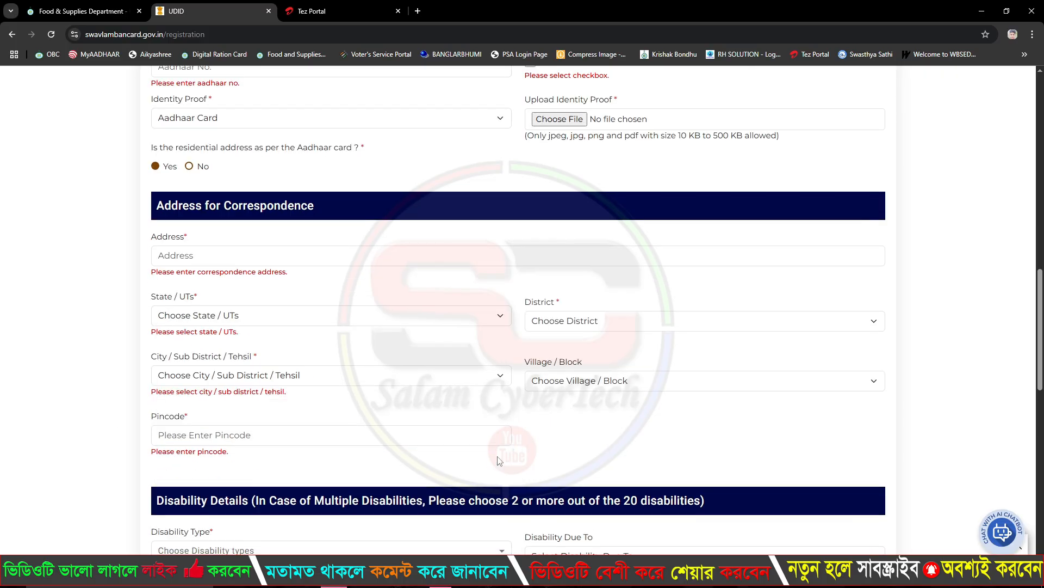
- Review the causes offered under Disability Due To, from Accident to Medicine, without choosing one
{"action": "scroll", "coordinate": [503, 461], "scroll_direction": "down", "scroll_amount": 3}
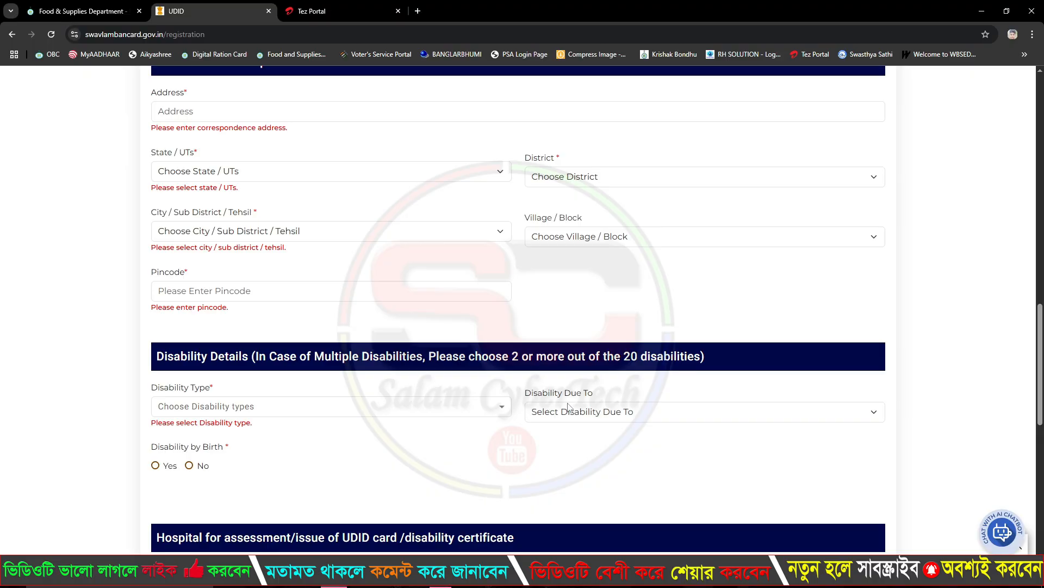
{"action": "left_click", "coordinate": [613, 419]}
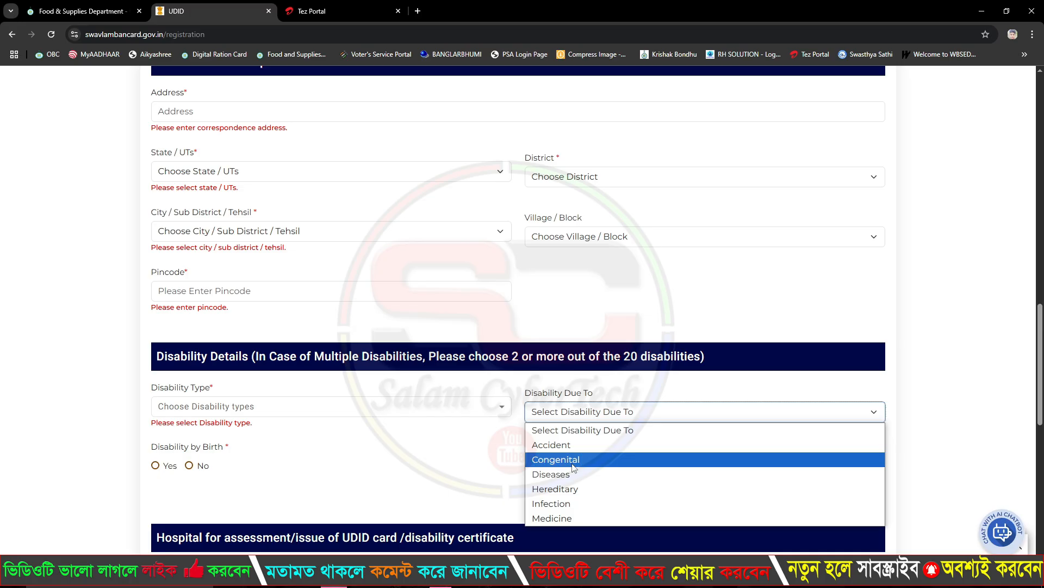
{"action": "left_click", "coordinate": [497, 472]}
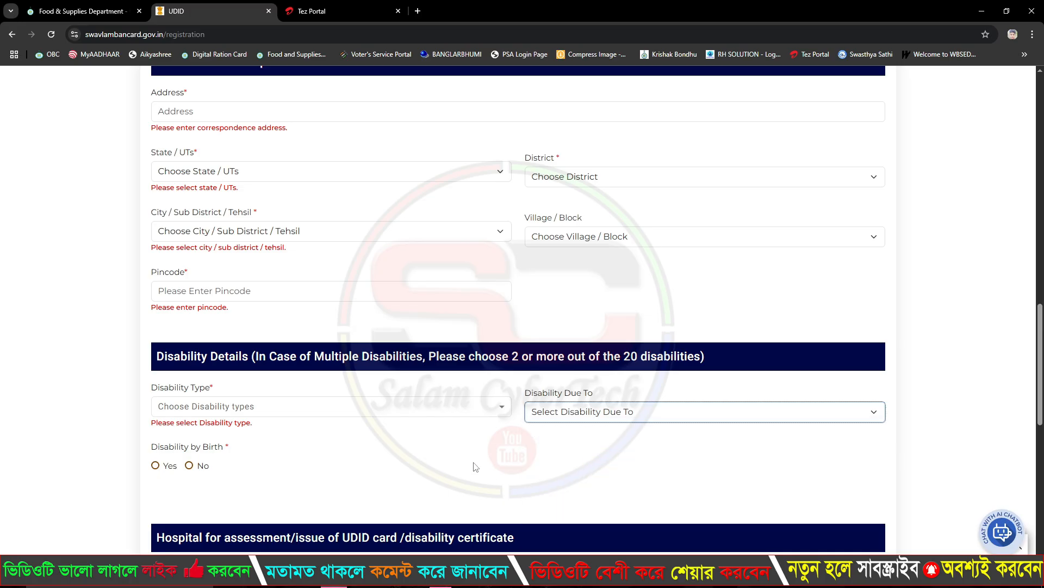
{"action": "left_click", "coordinate": [580, 415]}
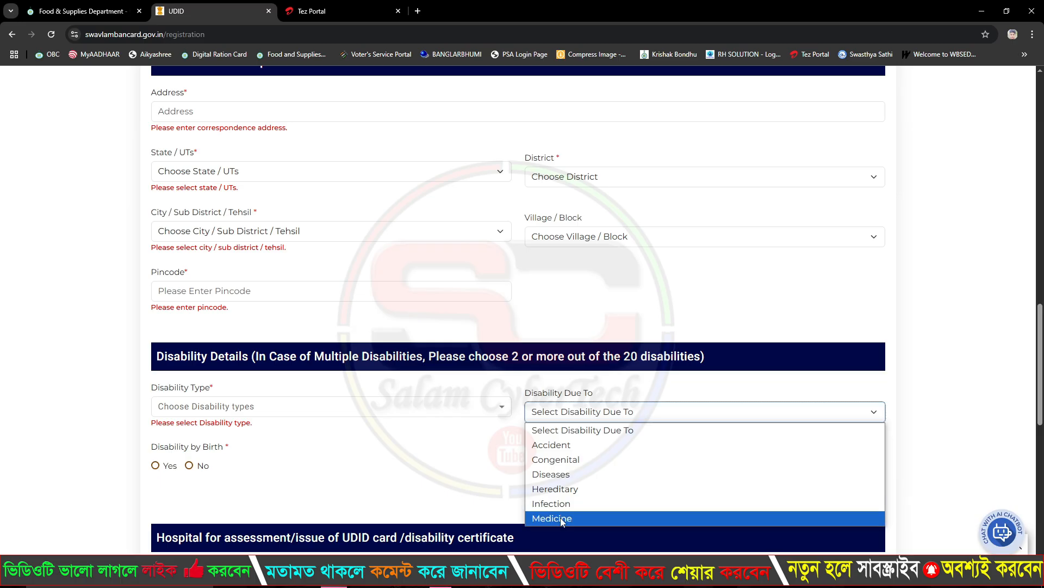
{"action": "left_click", "coordinate": [405, 475]}
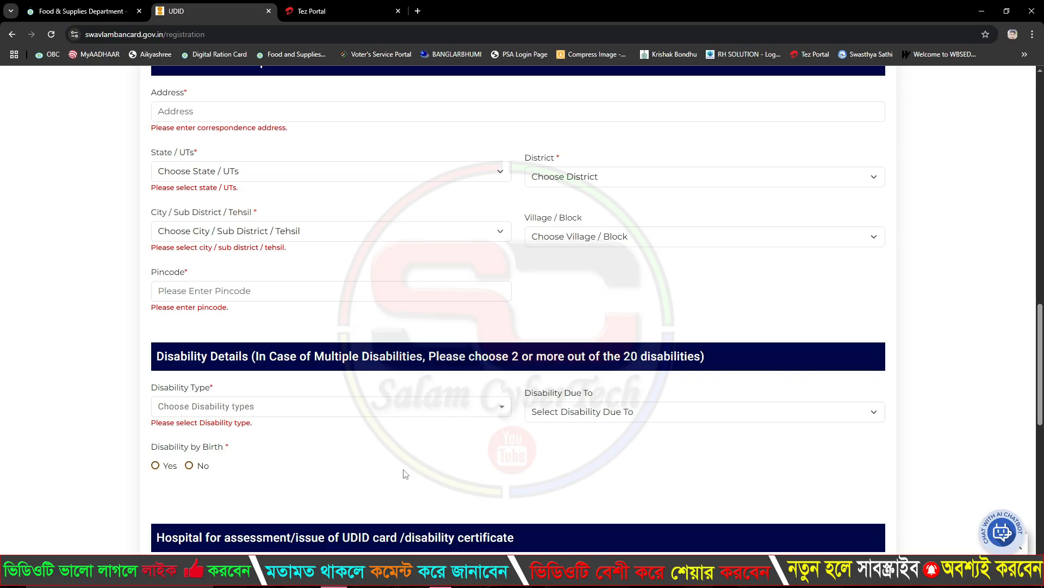
{"action": "scroll", "coordinate": [406, 474], "scroll_direction": "down", "scroll_amount": 2}
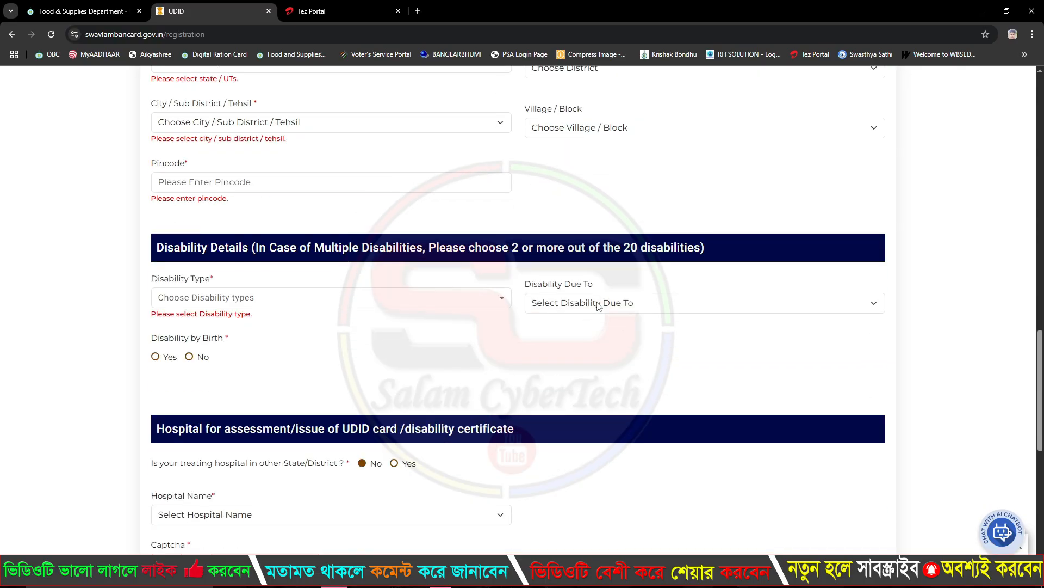
{"action": "left_click", "coordinate": [599, 306]}
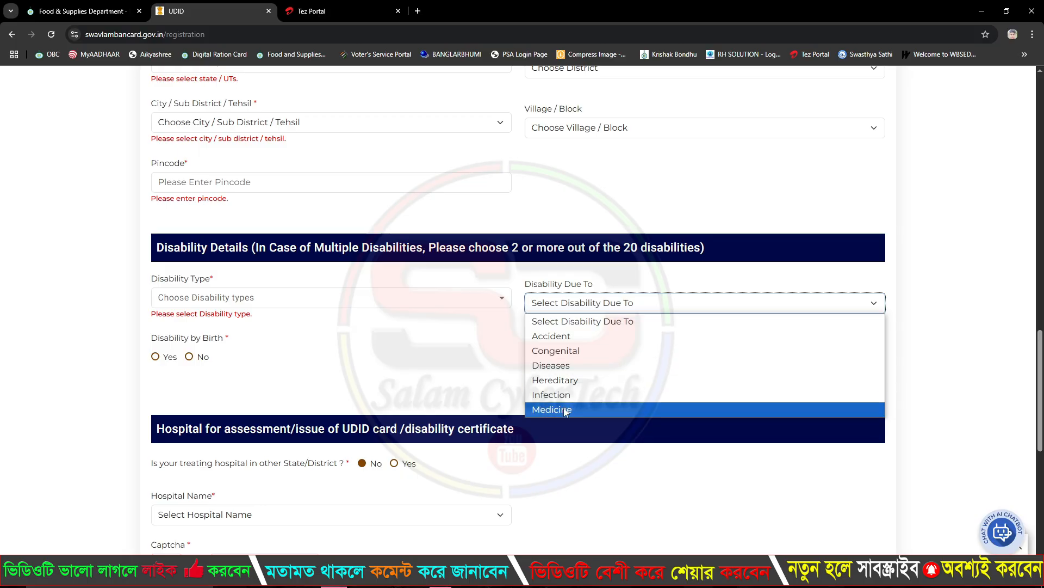
{"action": "left_click", "coordinate": [494, 356]}
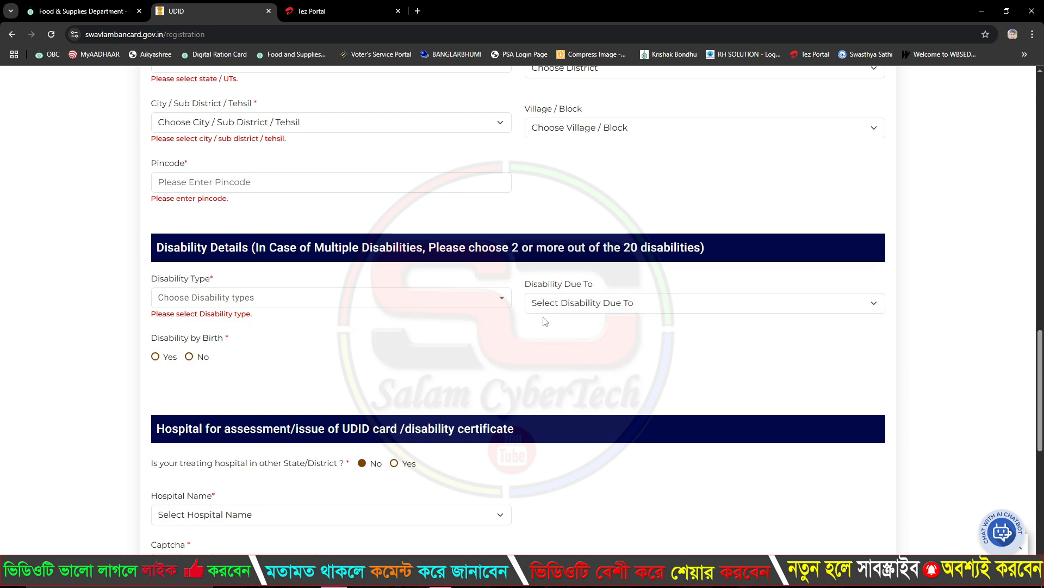
{"action": "left_click", "coordinate": [624, 303]}
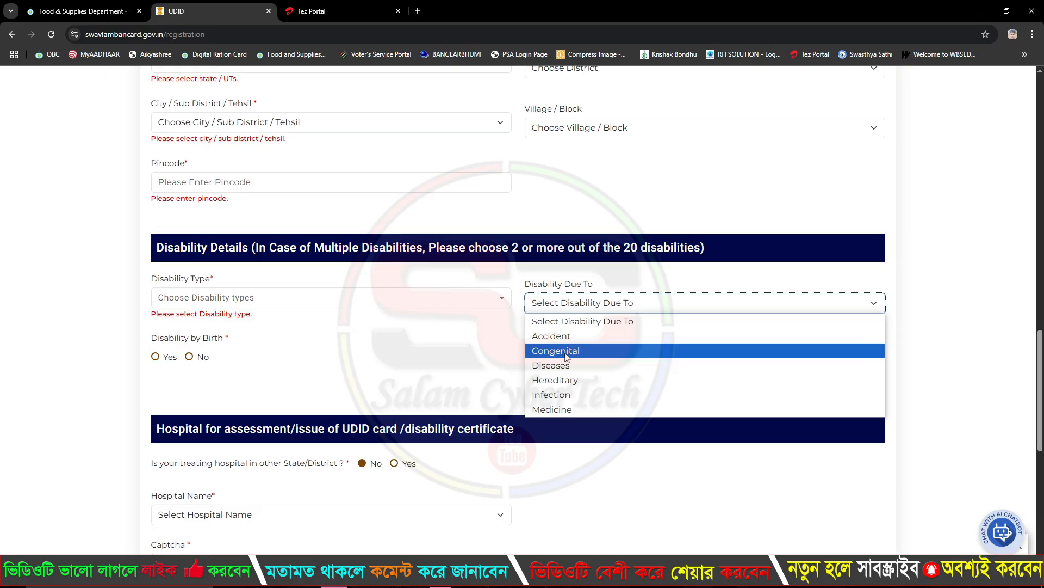
{"action": "left_click", "coordinate": [238, 350]}
- Review the Disability Since years offered for a disability not by birth, and set Disability by Birth to Yes
{"action": "left_click", "coordinate": [156, 359]}
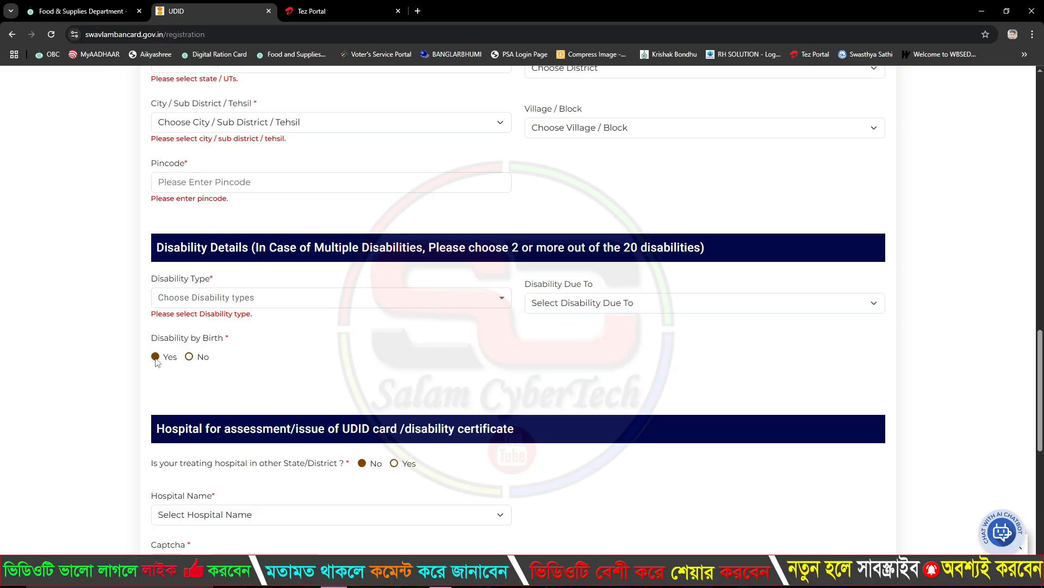
{"action": "left_click", "coordinate": [189, 357]}
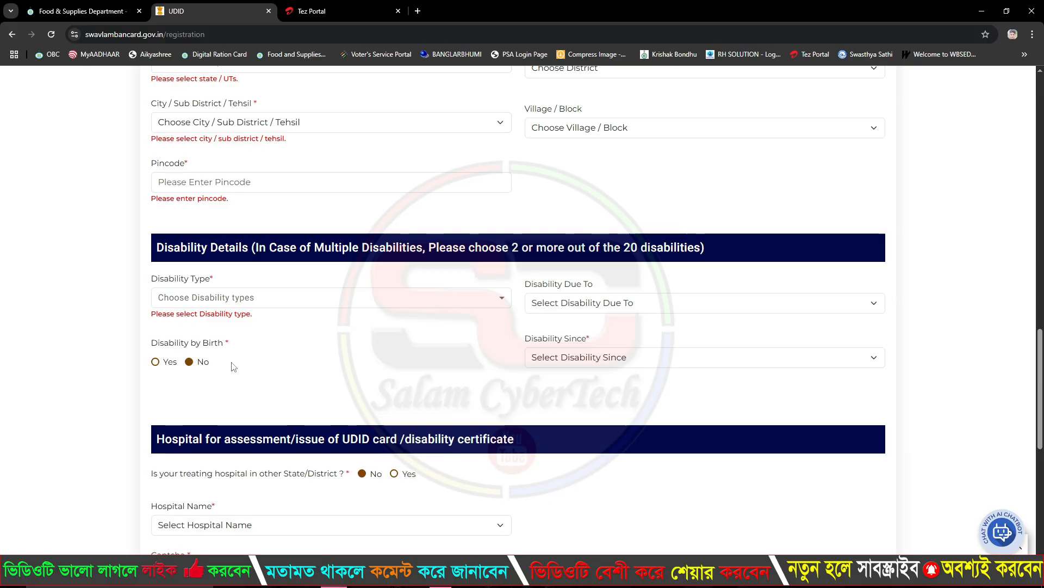
{"action": "left_click", "coordinate": [585, 360]}
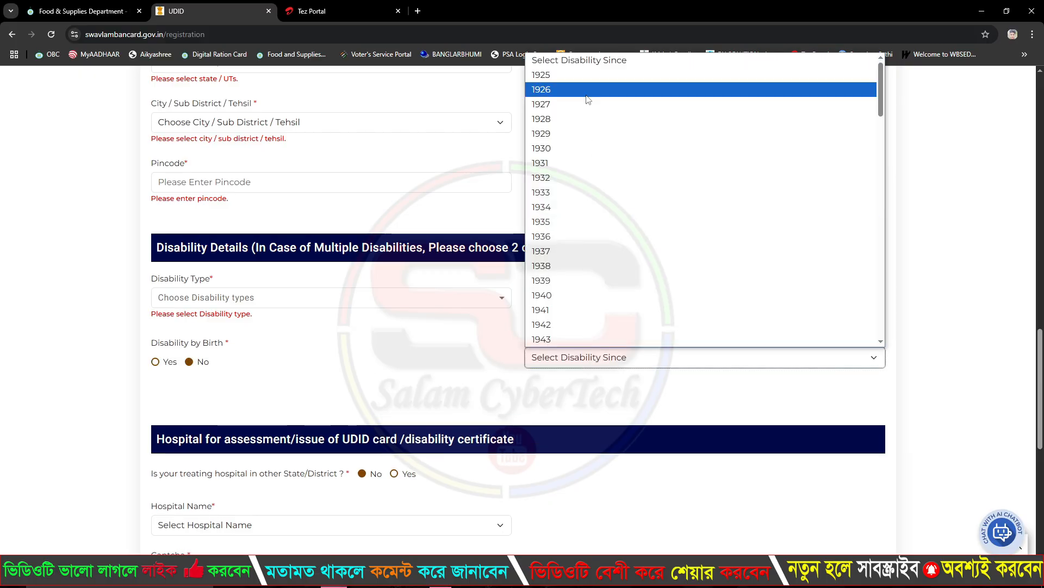
{"action": "scroll", "coordinate": [631, 261], "scroll_direction": "down", "scroll_amount": 15}
{"action": "scroll", "coordinate": [633, 291], "scroll_direction": "down", "scroll_amount": 6}
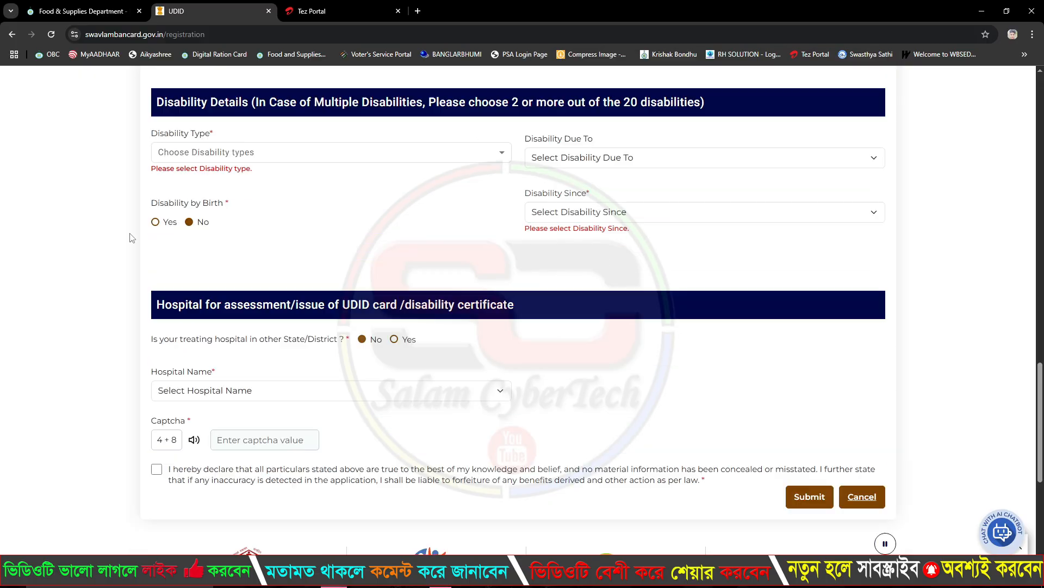
{"action": "left_click", "coordinate": [155, 211]}
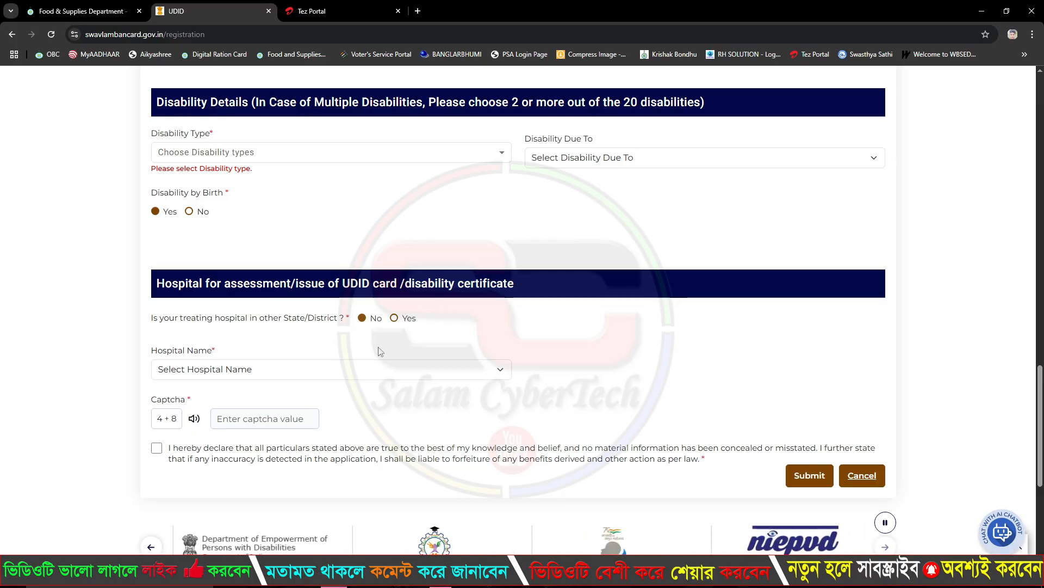
- Check the Hospital Name options in the hospital section and revisit the state and district fields of the correspondence address
{"action": "left_click", "coordinate": [319, 370]}
{"action": "left_click", "coordinate": [581, 347]}
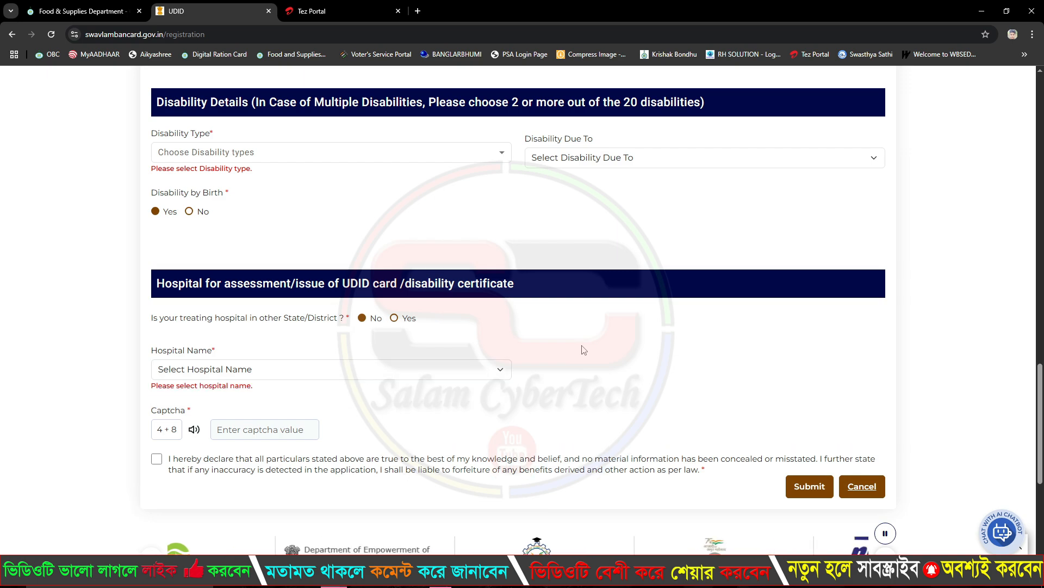
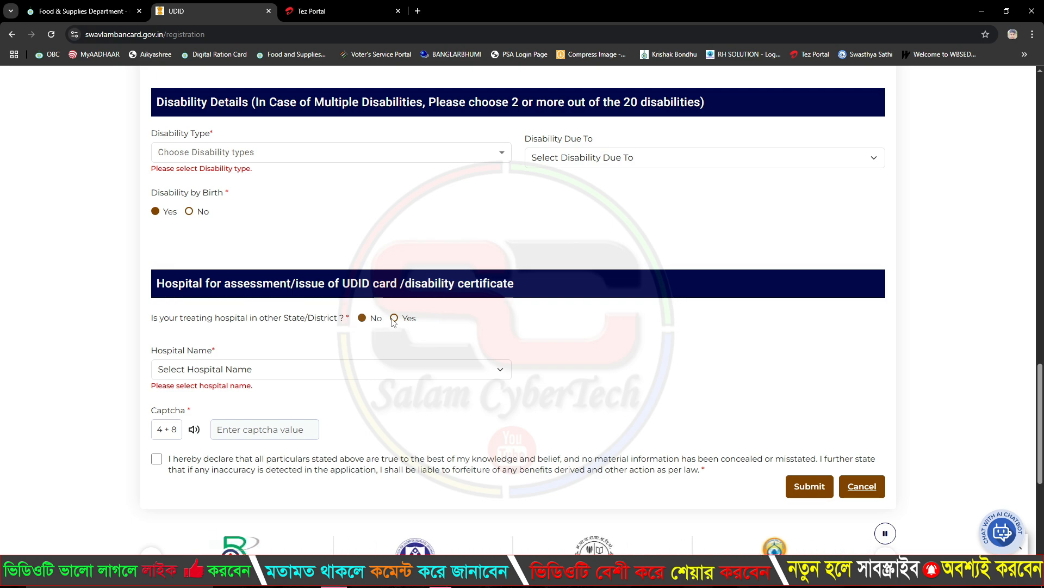
{"action": "left_click", "coordinate": [280, 368]}
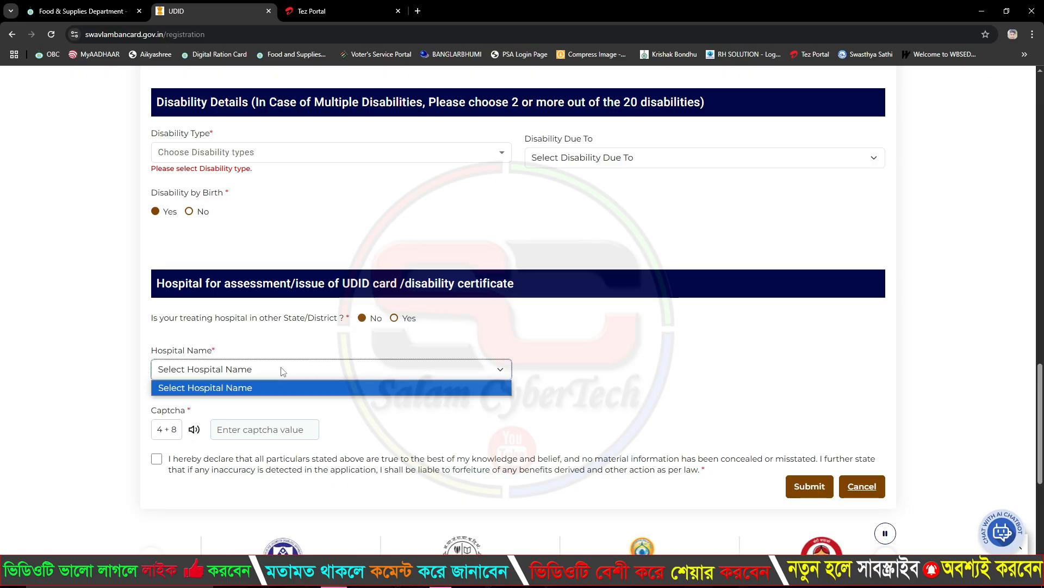
{"action": "left_click", "coordinate": [571, 349]}
{"action": "scroll", "coordinate": [574, 348], "scroll_direction": "up", "scroll_amount": 7}
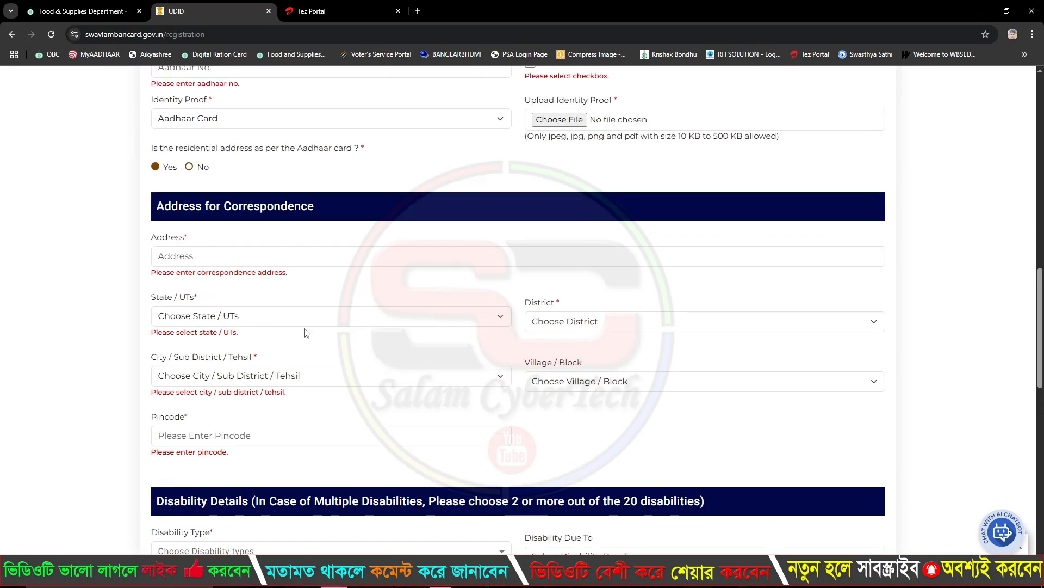
{"action": "scroll", "coordinate": [413, 348], "scroll_direction": "down", "scroll_amount": 5}
{"action": "scroll", "coordinate": [414, 349], "scroll_direction": "down", "scroll_amount": 5}
{"action": "left_click", "coordinate": [348, 190]}
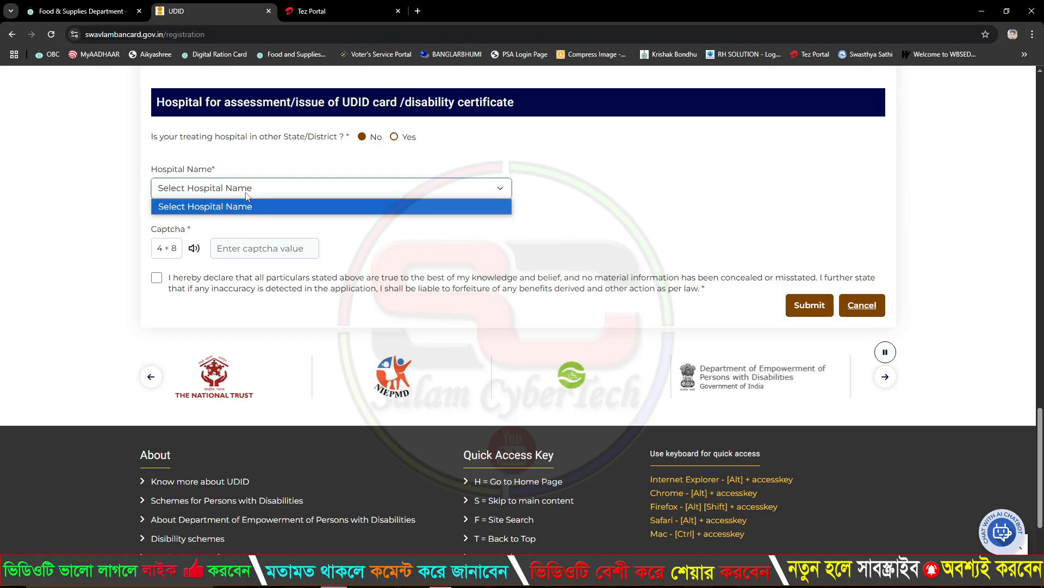
{"action": "left_click", "coordinate": [359, 191]}
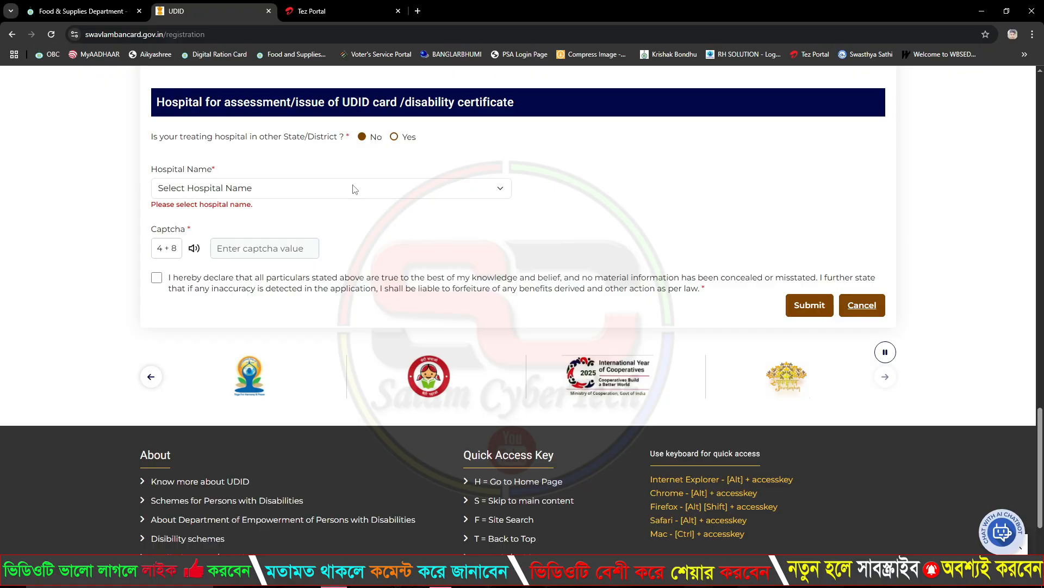
{"action": "left_click", "coordinate": [353, 189]}
{"action": "left_click", "coordinate": [354, 188]}
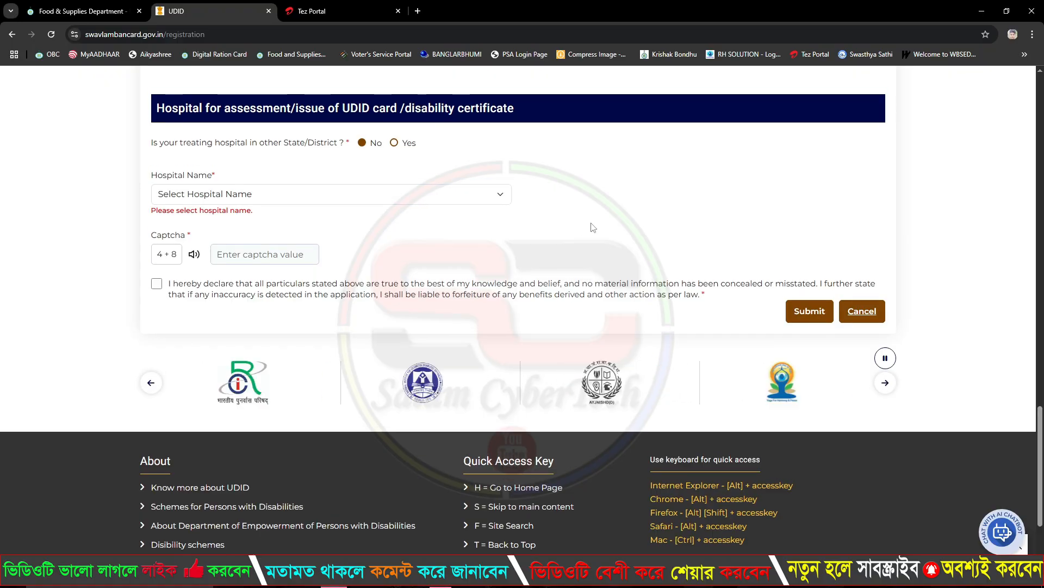
- Set the correspondence address to state West Bengal, district South 24 Parganas and city / sub district Canning - I
{"action": "left_click", "coordinate": [238, 280]}
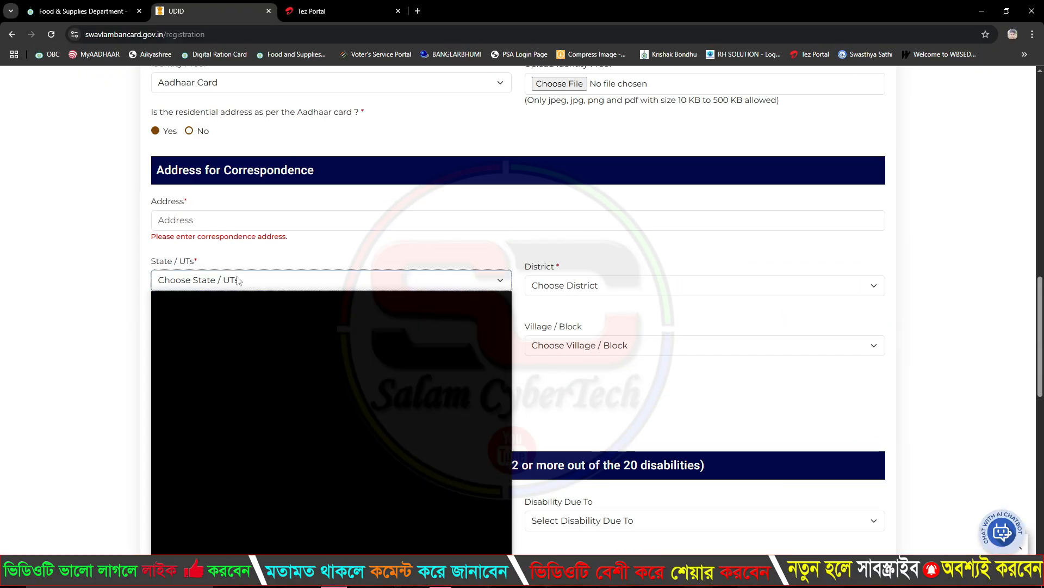
{"action": "scroll", "coordinate": [276, 429], "scroll_direction": "down", "scroll_amount": 5}
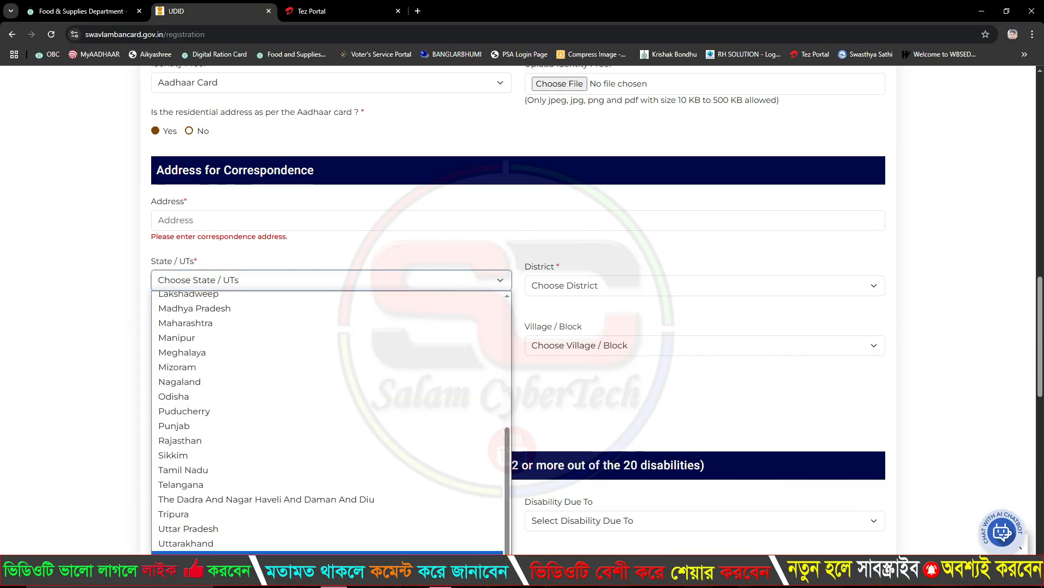
{"action": "left_click", "coordinate": [261, 559]}
{"action": "left_click", "coordinate": [613, 279]}
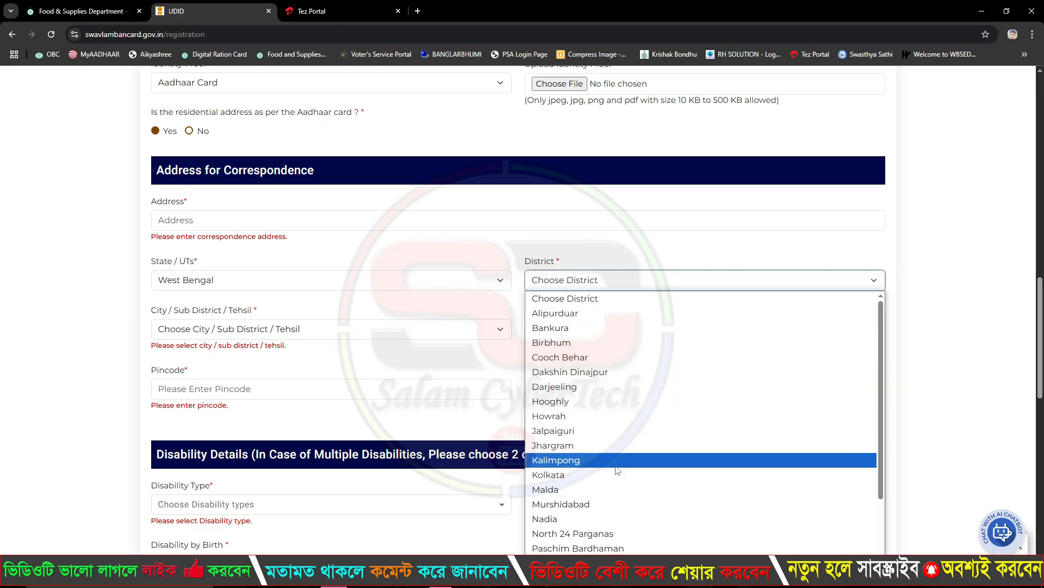
{"action": "scroll", "coordinate": [628, 513], "scroll_direction": "down", "scroll_amount": 2}
{"action": "left_click", "coordinate": [598, 543]}
{"action": "left_click", "coordinate": [256, 332]}
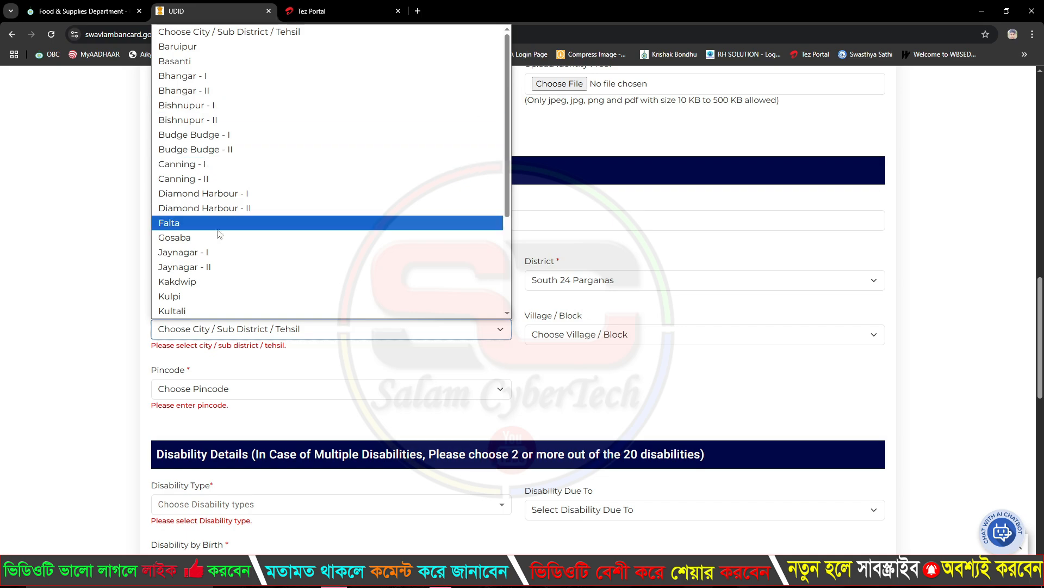
{"action": "left_click", "coordinate": [215, 163]}
- Review the Hospital Name options offered for the chosen district, including Sub Division Hospital-Canning, without selecting one
{"action": "scroll", "coordinate": [541, 401], "scroll_direction": "down", "scroll_amount": 4}
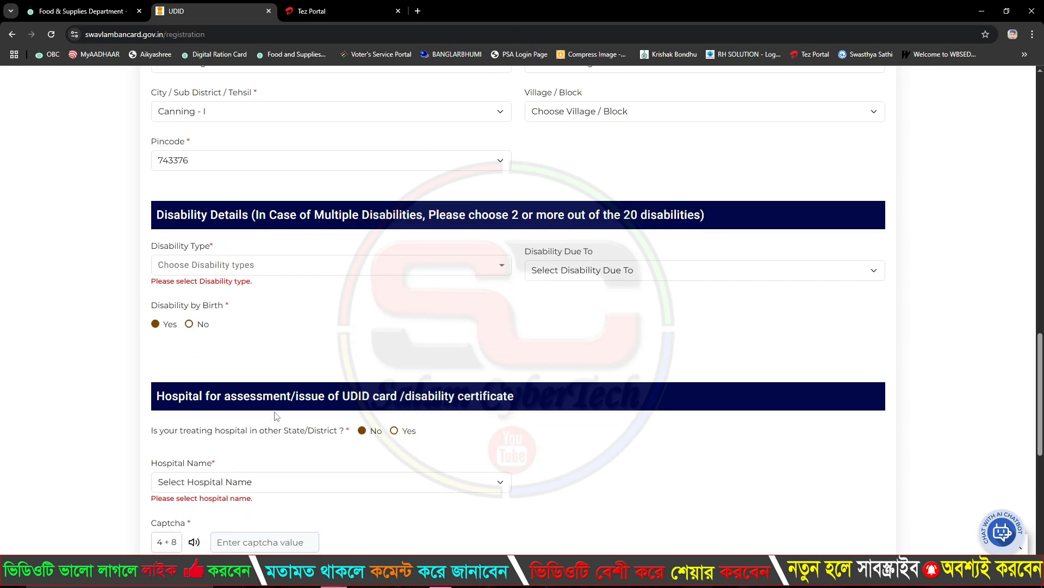
{"action": "left_click", "coordinate": [226, 484]}
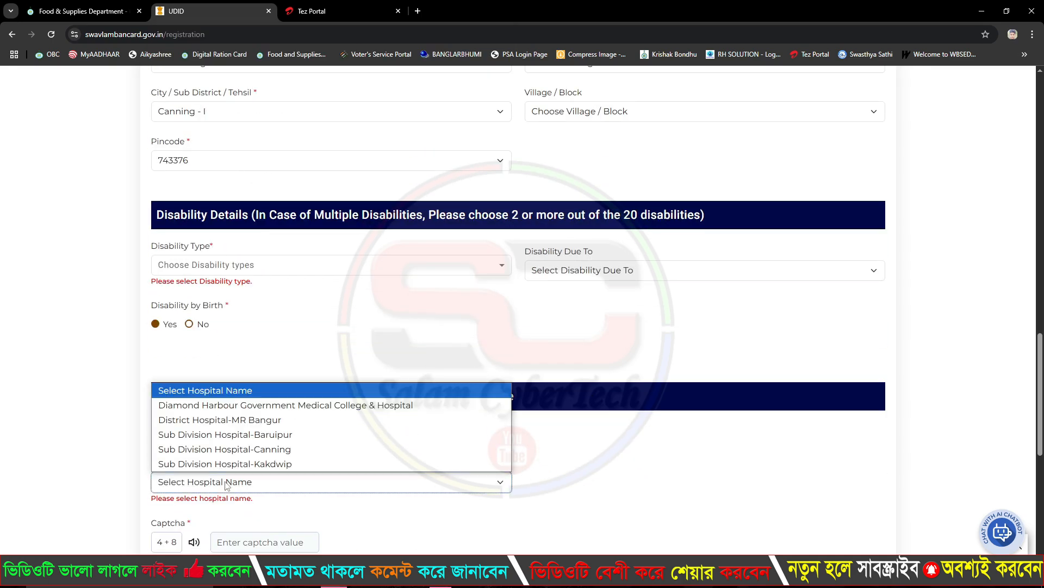
{"action": "left_click", "coordinate": [103, 461]}
{"action": "scroll", "coordinate": [280, 477], "scroll_direction": "down", "scroll_amount": 2}
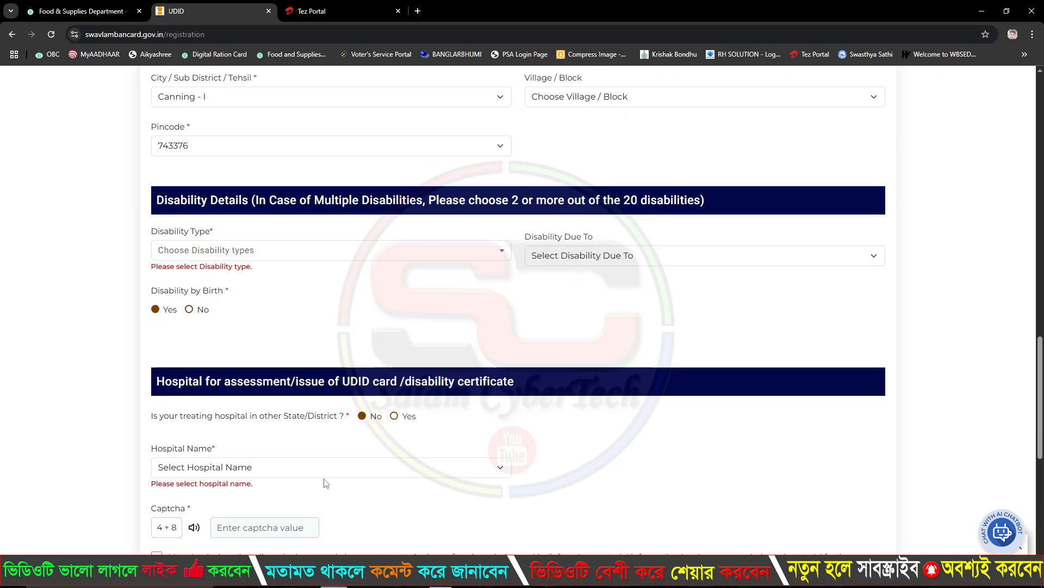
{"action": "left_click", "coordinate": [306, 413]}
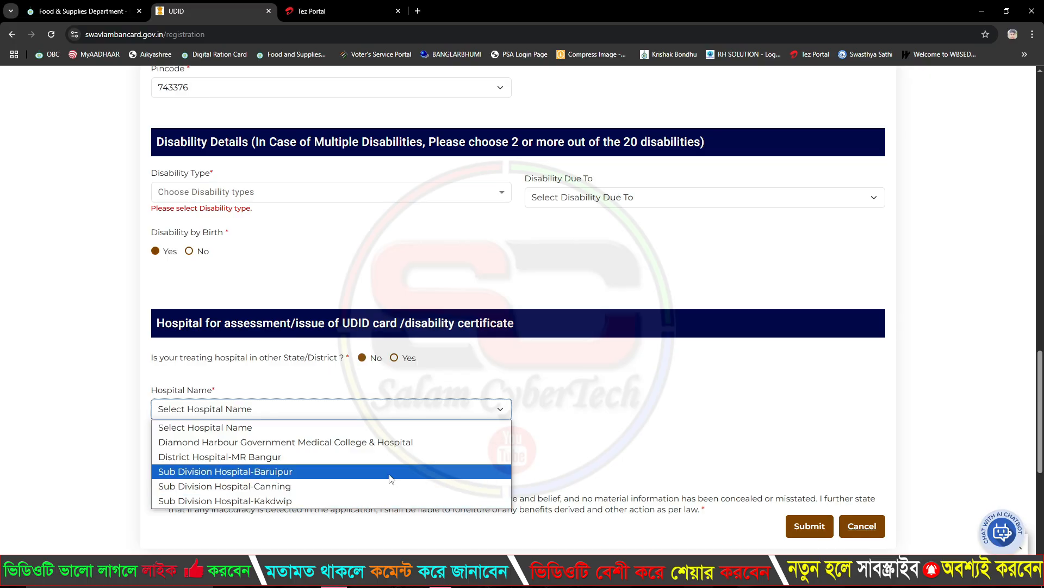
{"action": "left_click", "coordinate": [659, 432]}
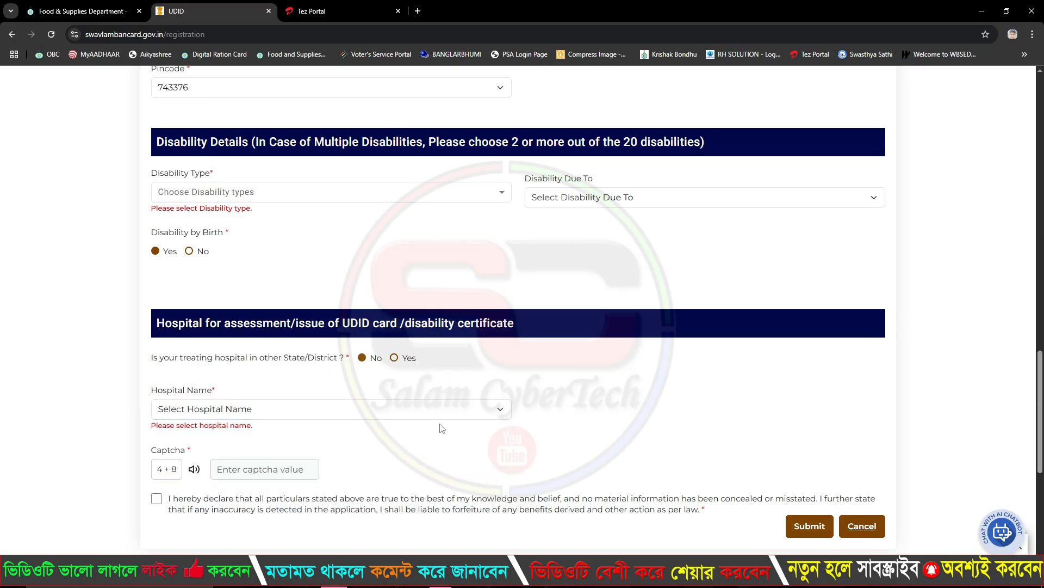
{"action": "left_click", "coordinate": [340, 409]}
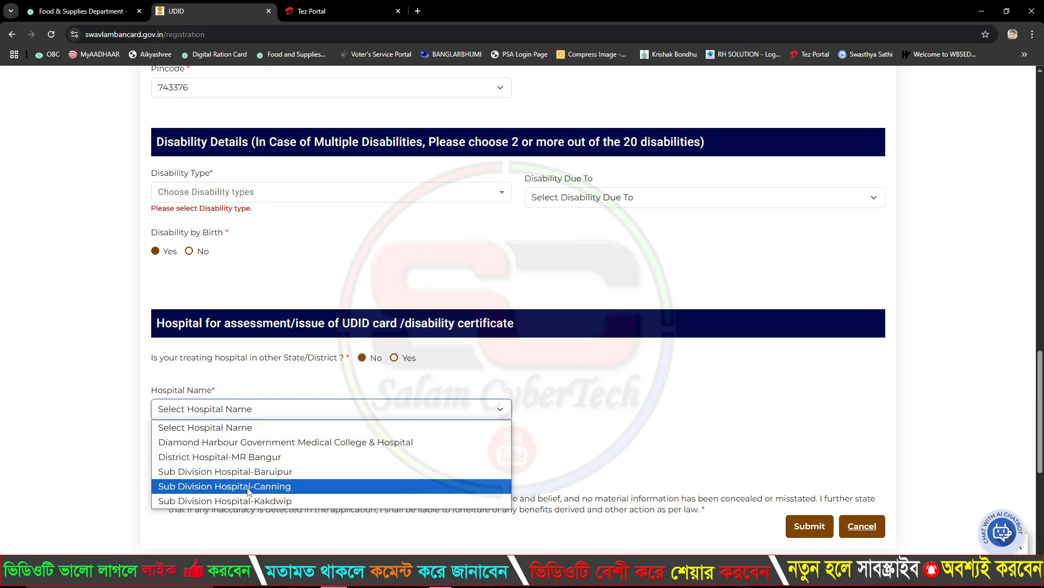
{"action": "left_click", "coordinate": [428, 406]}
- Go over the registration form from Personal Details to the captcha and declaration, and submit it for preview
{"action": "scroll", "coordinate": [601, 415], "scroll_direction": "up", "scroll_amount": 15}
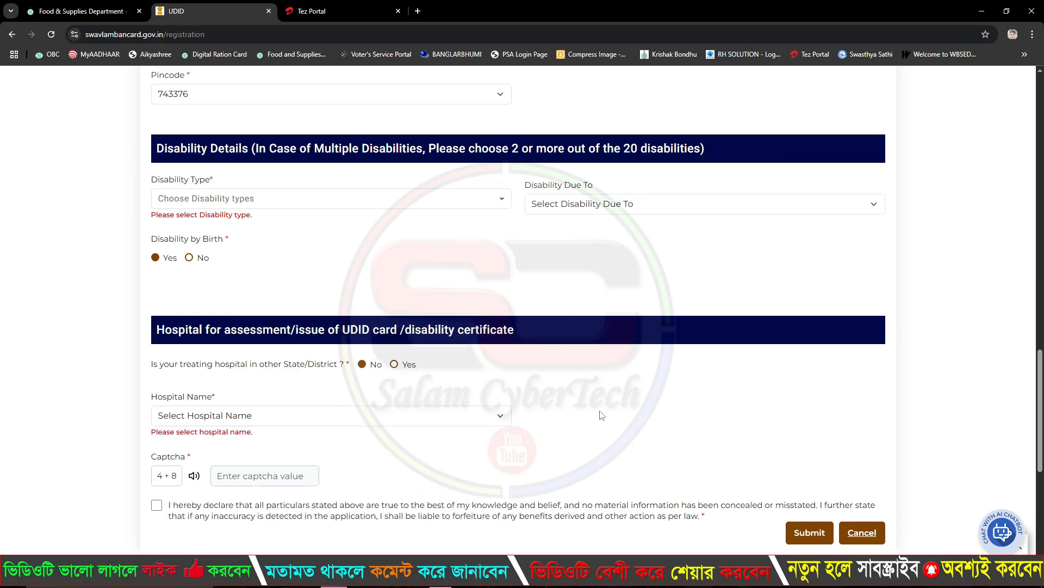
{"action": "scroll", "coordinate": [602, 415], "scroll_direction": "up", "scroll_amount": 3}
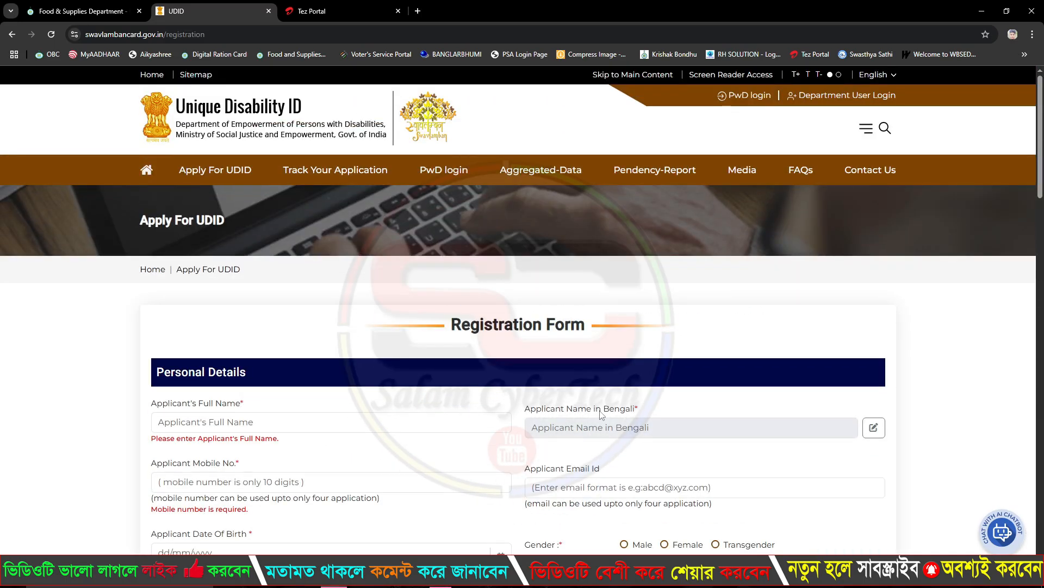
{"action": "scroll", "coordinate": [614, 417], "scroll_direction": "down", "scroll_amount": 20}
{"action": "scroll", "coordinate": [627, 420], "scroll_direction": "down", "scroll_amount": 4}
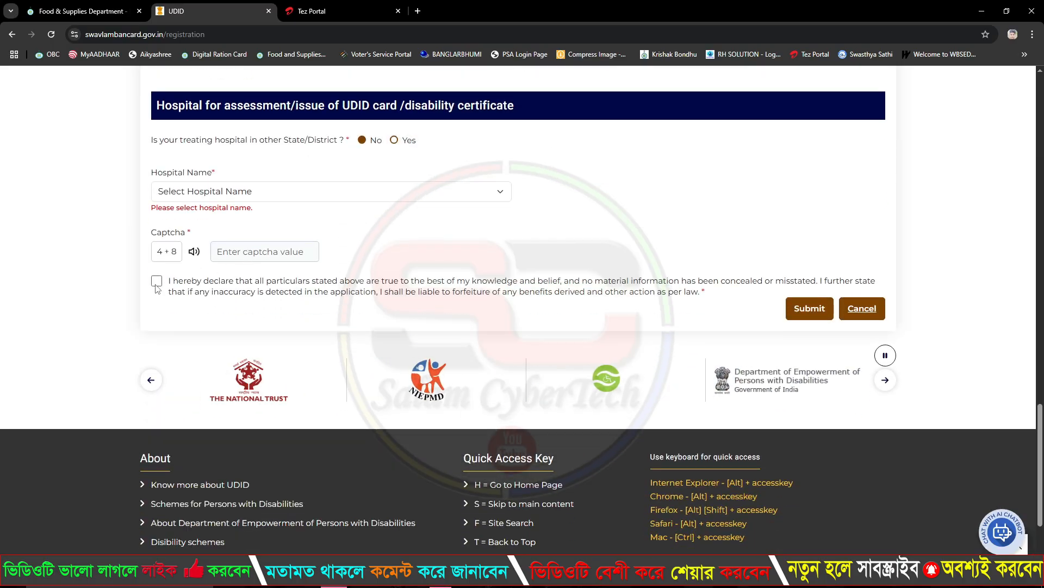
{"action": "left_click", "coordinate": [260, 290]}
{"action": "left_click", "coordinate": [806, 319]}
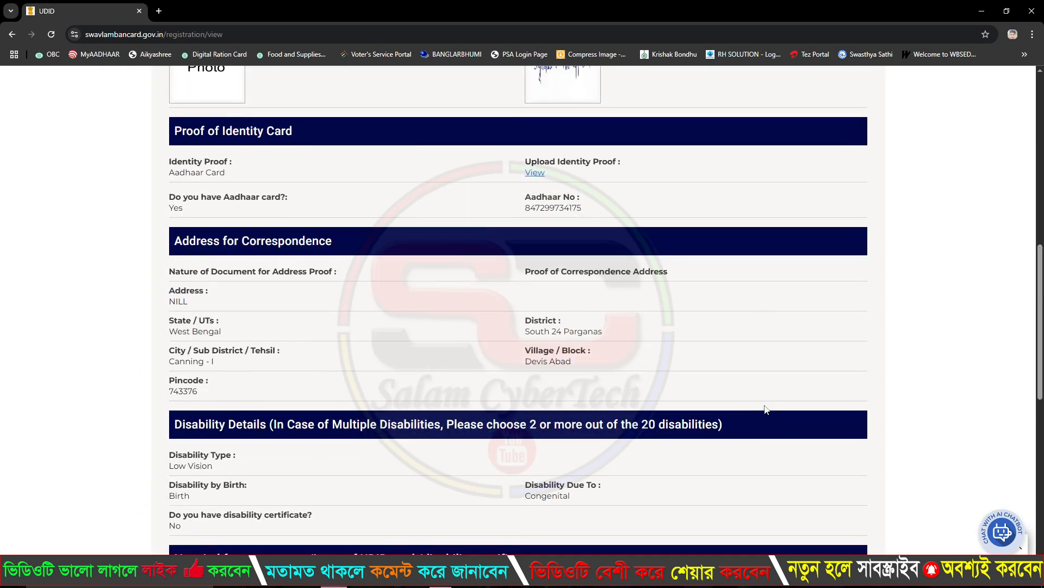
- Check the personal, identity, address, disability and hospital details in the application preview and make the final submission
{"action": "scroll", "coordinate": [764, 409], "scroll_direction": "up", "scroll_amount": 9}
{"action": "scroll", "coordinate": [772, 408], "scroll_direction": "down", "scroll_amount": 6}
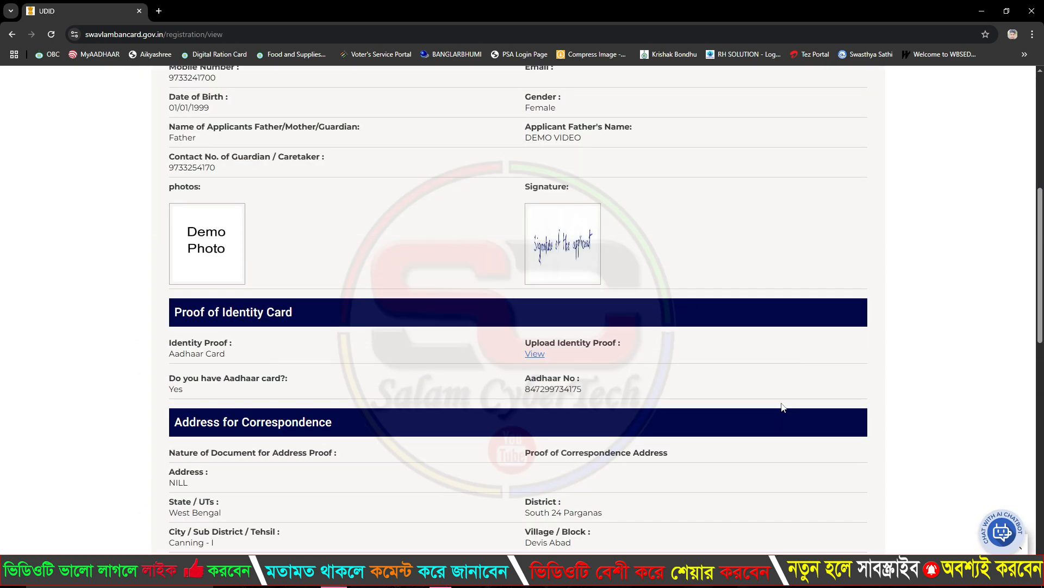
{"action": "scroll", "coordinate": [782, 407], "scroll_direction": "down", "scroll_amount": 10}
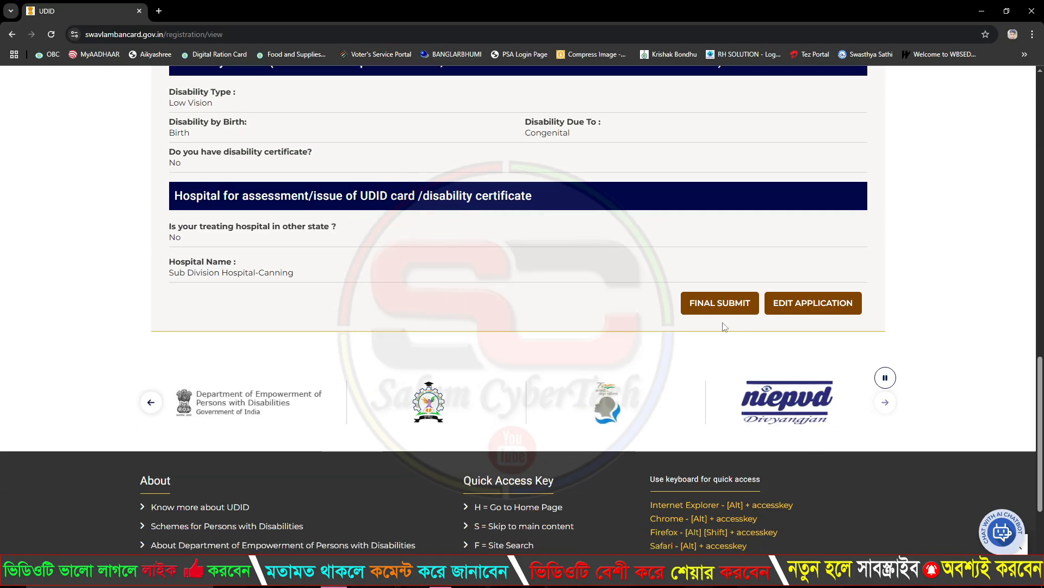
{"action": "scroll", "coordinate": [702, 318], "scroll_direction": "up", "scroll_amount": 5}
{"action": "scroll", "coordinate": [685, 324], "scroll_direction": "down", "scroll_amount": 5}
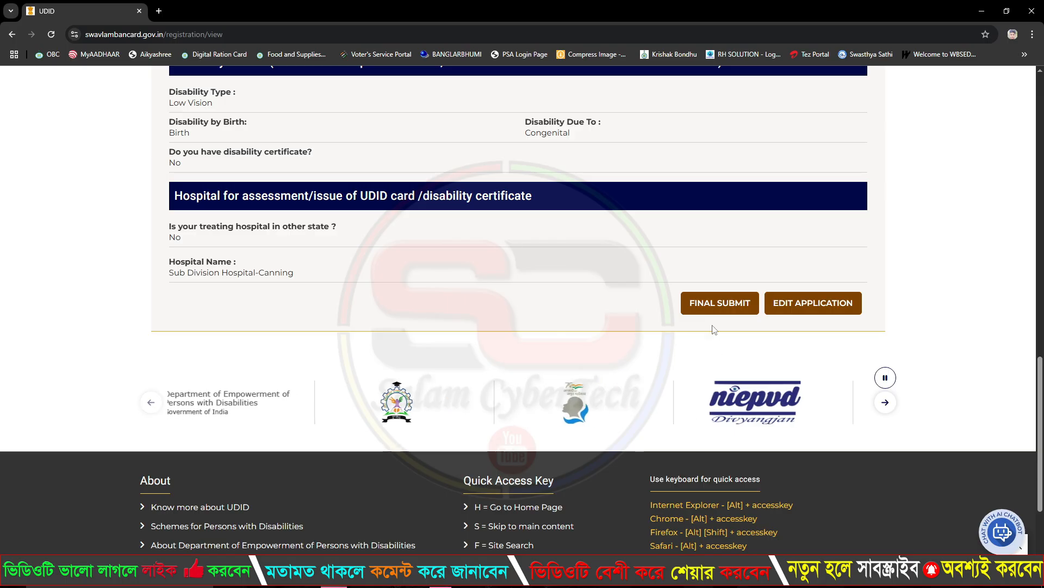
{"action": "left_click", "coordinate": [718, 303]}
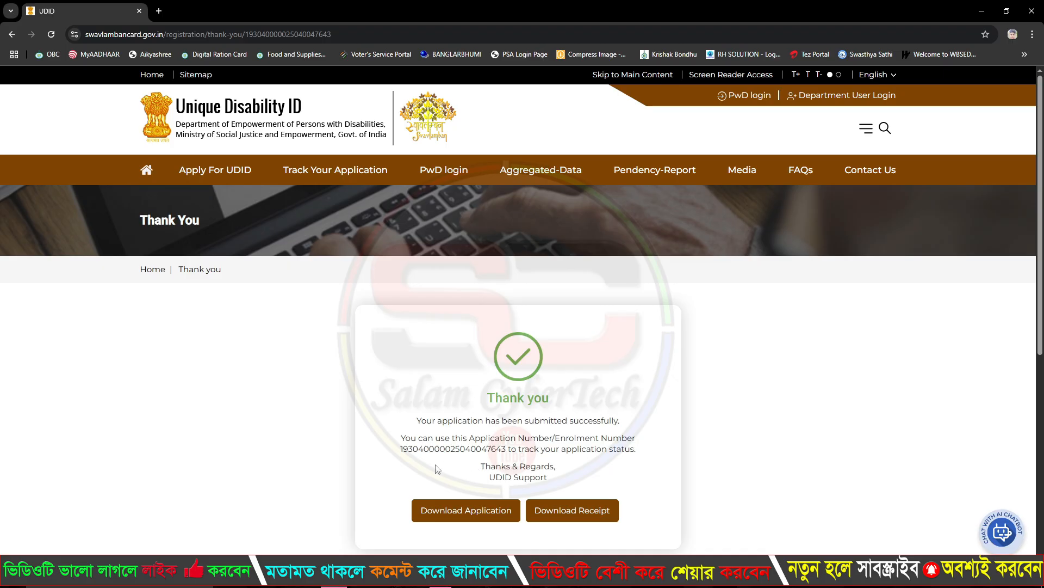
- Download the submitted application and its receipt, and highlight the enrolment number used for tracking the application status
{"action": "left_click", "coordinate": [484, 521]}
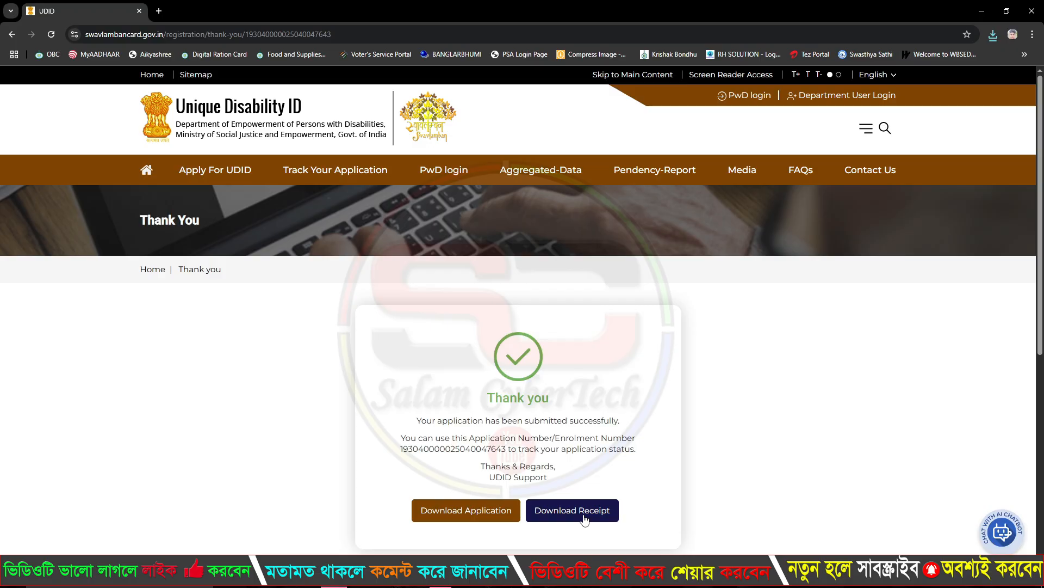
{"action": "scroll", "coordinate": [402, 348], "scroll_direction": "down", "scroll_amount": 2}
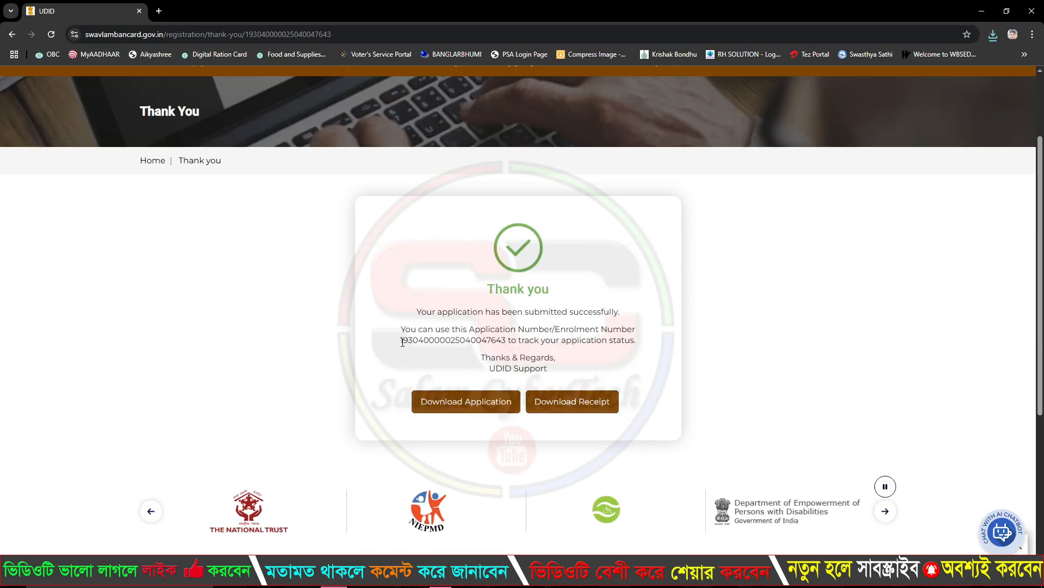
{"action": "left_click_drag", "start_coordinate": [401, 341], "coordinate": [499, 337]}
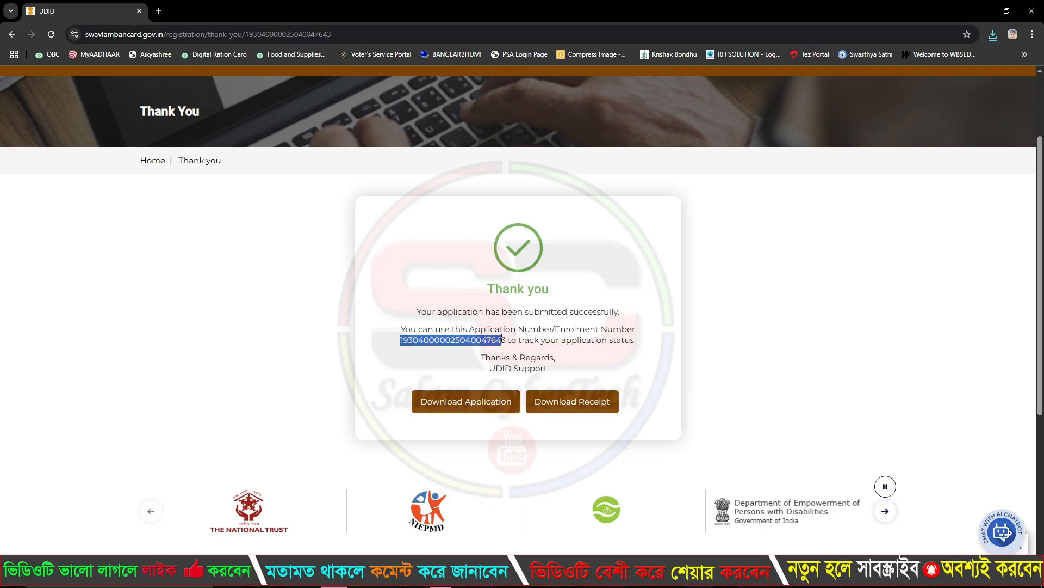
{"action": "left_click", "coordinate": [584, 412]}
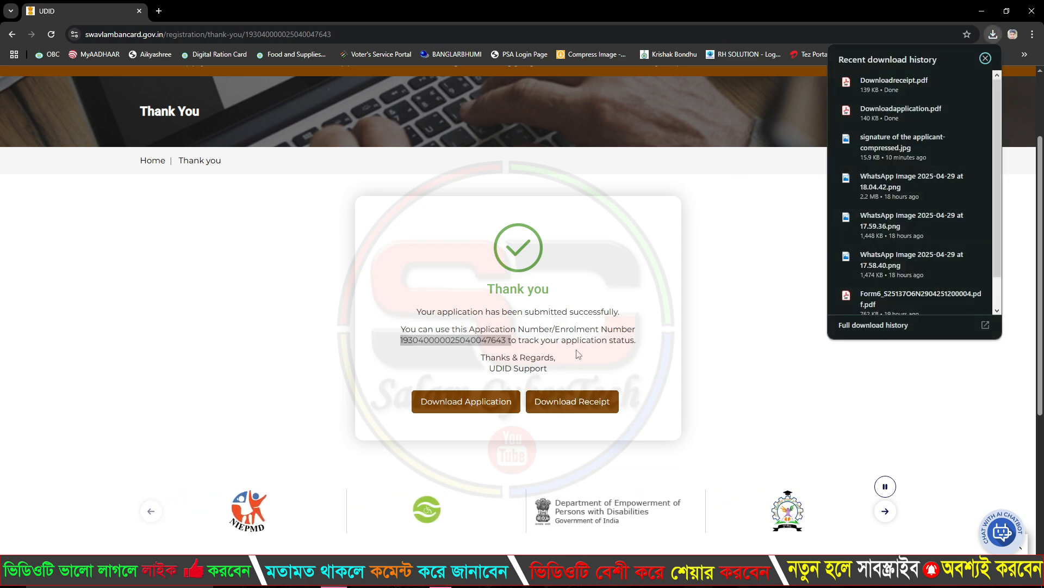